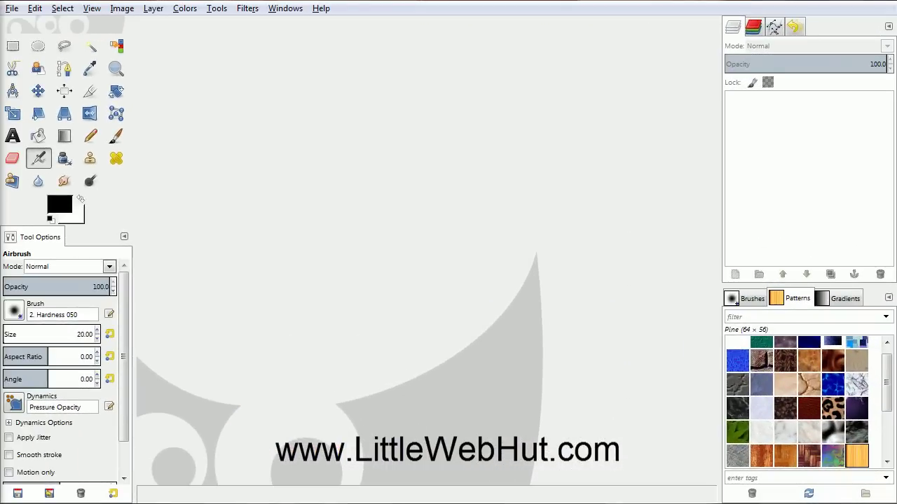
Create a new image at 640 × 400 pixels with a white background.
click(13, 11)
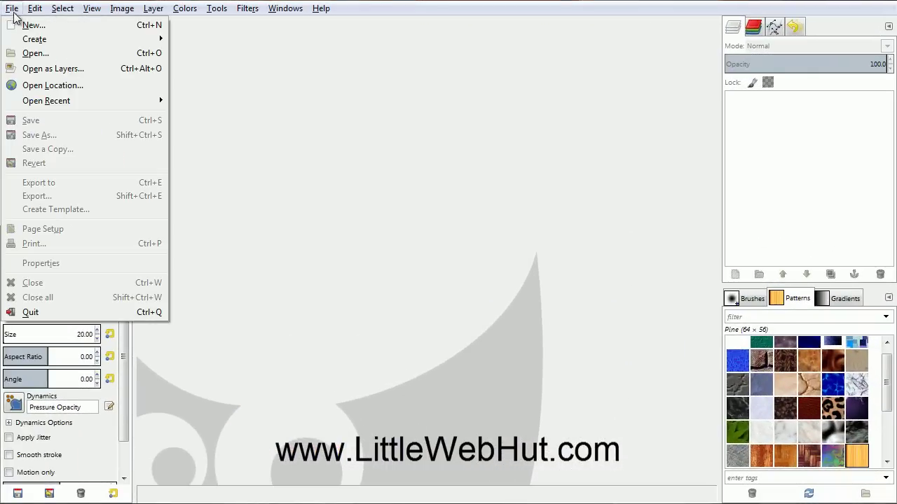
click(57, 26)
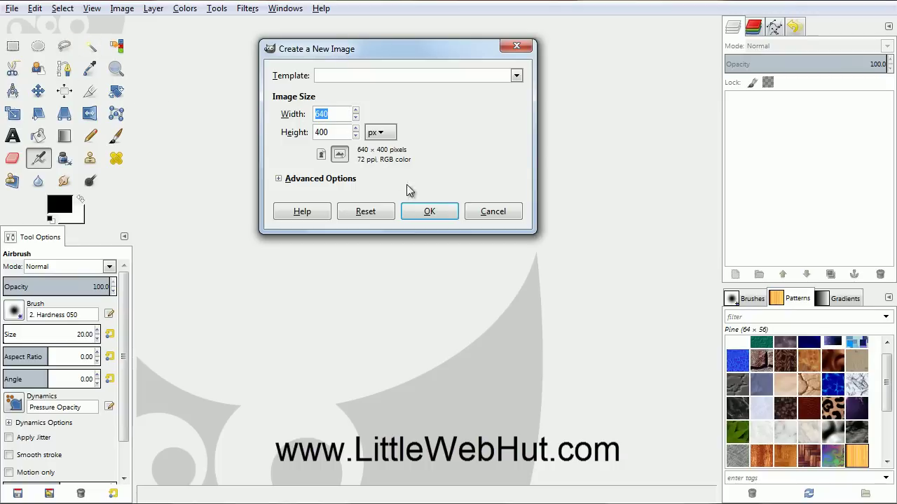
click(429, 212)
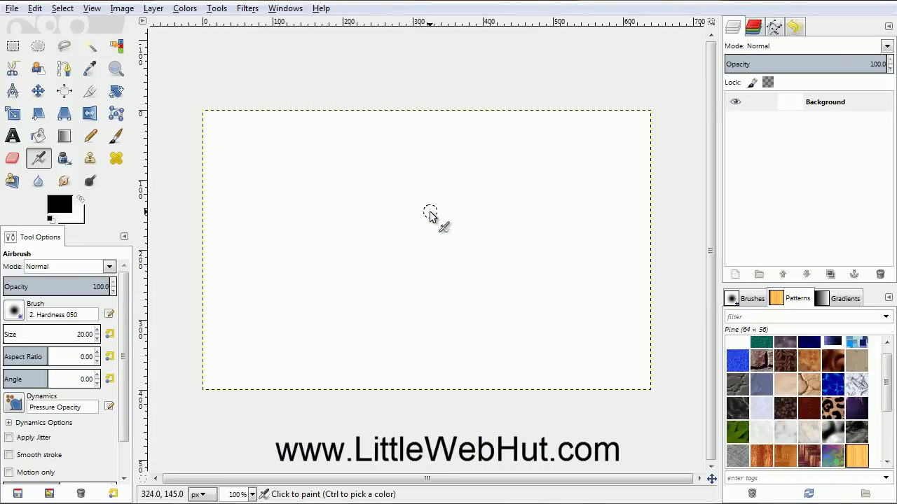
Set the Text tool to Sans Bold at size 200.
click(12, 136)
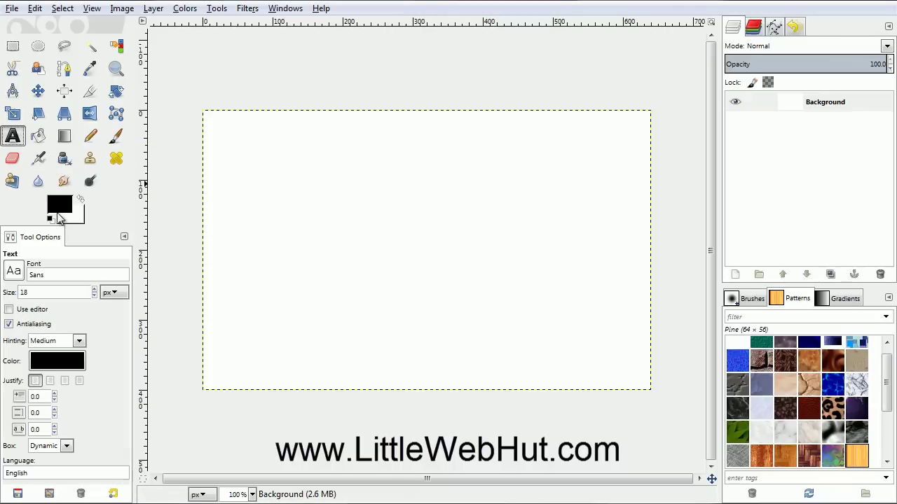
click(15, 274)
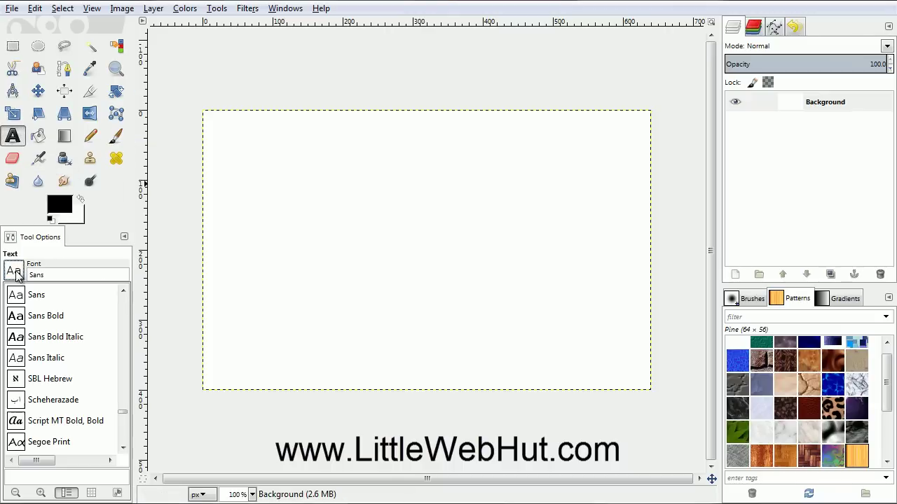
click(23, 319)
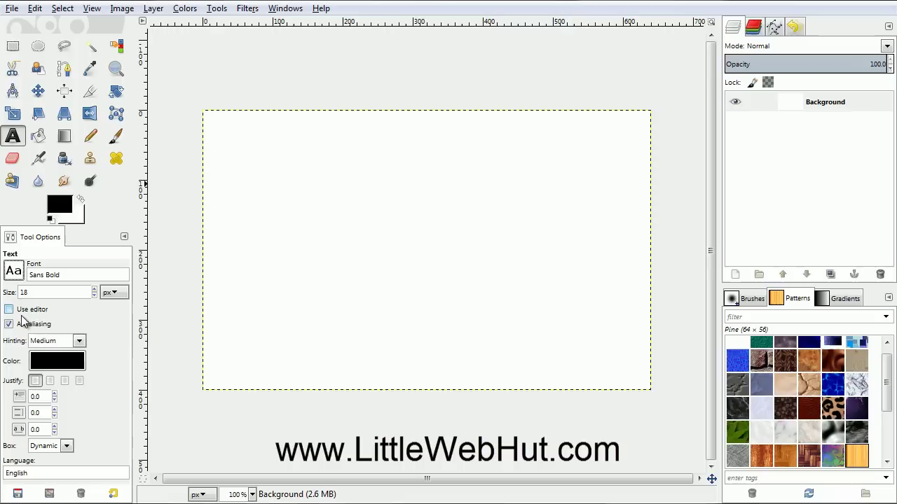
double_click(40, 294)
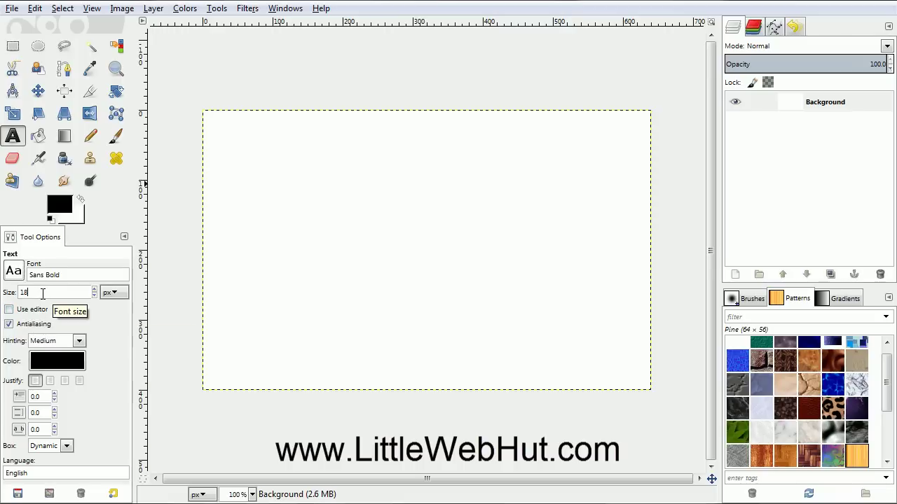
key(BackSpace)
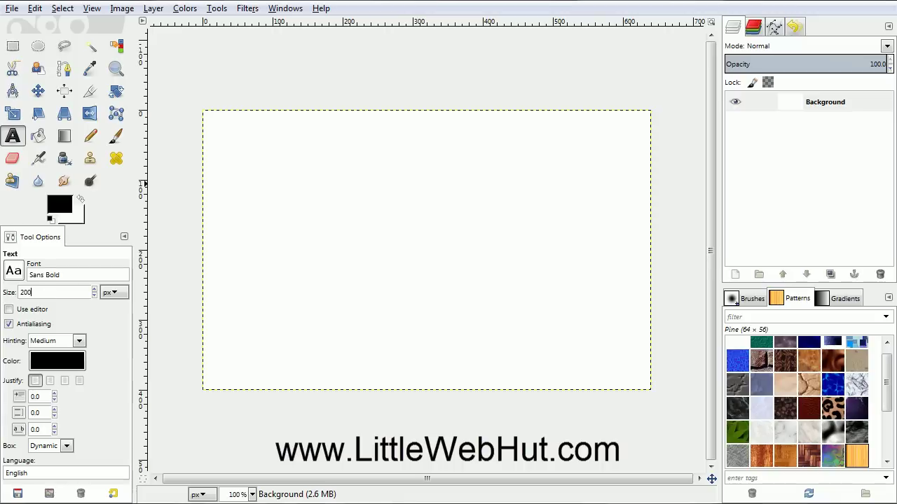
Type ROCK on the canvas and drag it up and left toward the centre.
click(217, 195)
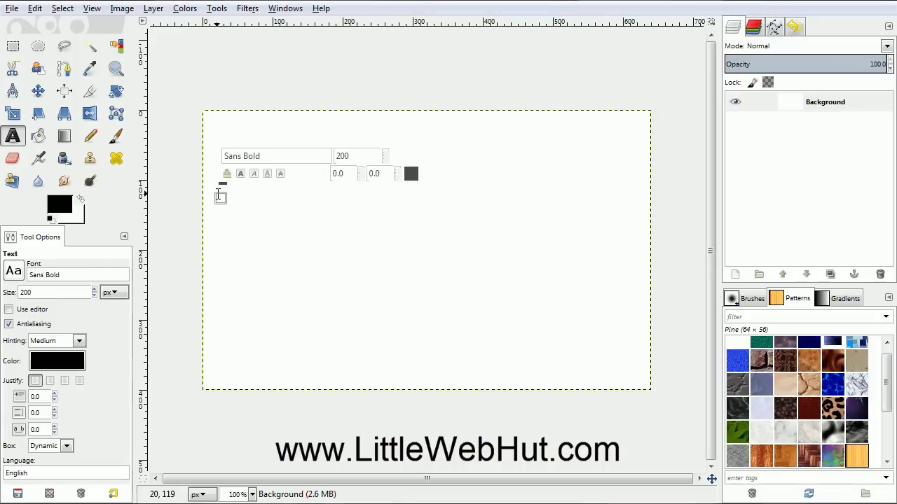
text(ROCK)
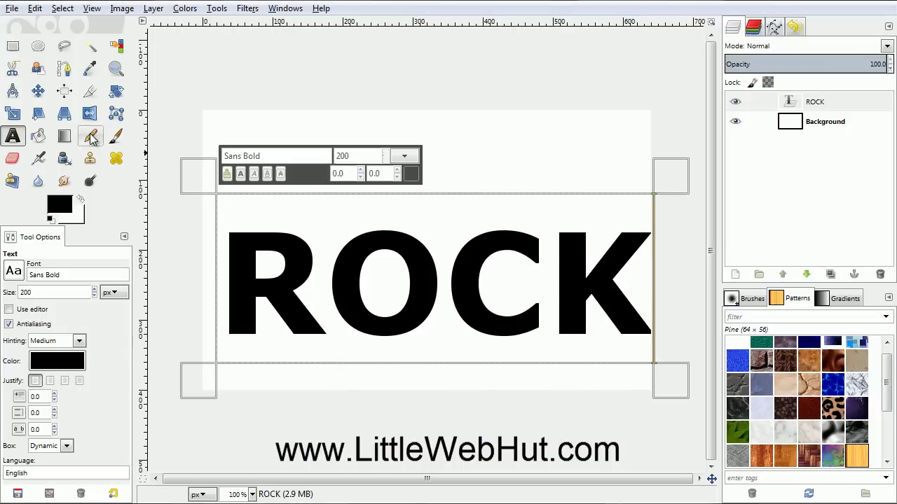
click(38, 91)
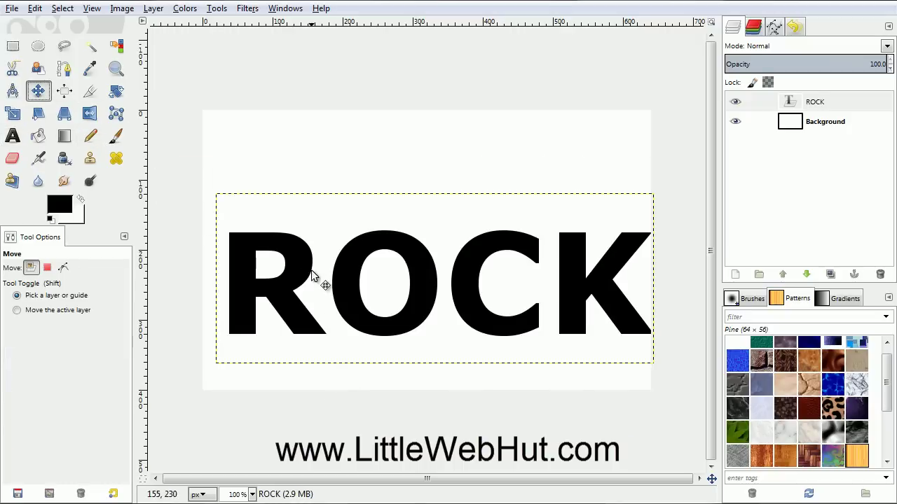
drag(311, 270, 282, 233)
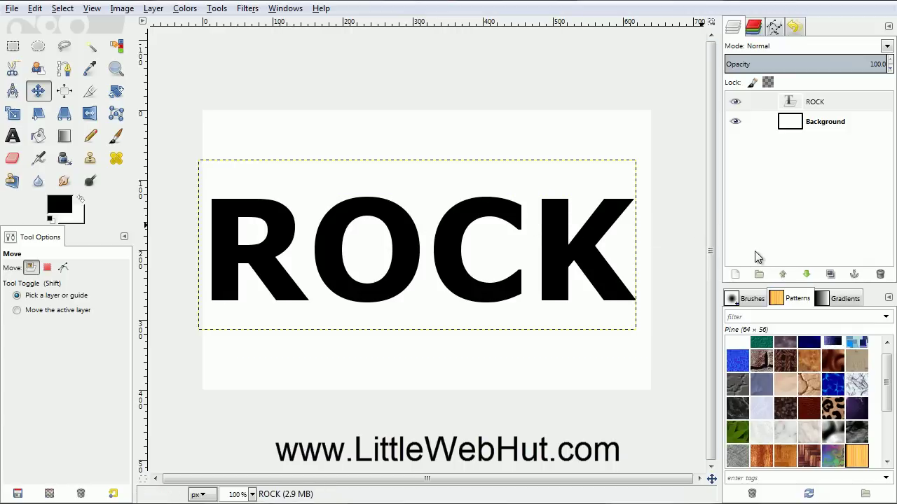
Duplicate the ROCK layer, hide the original, and load ROCK #1's letters as a selection.
click(830, 275)
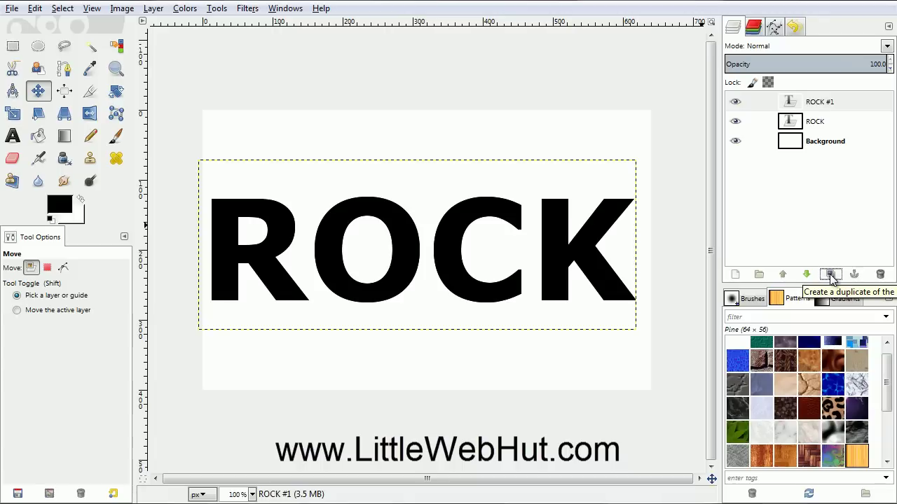
click(737, 122)
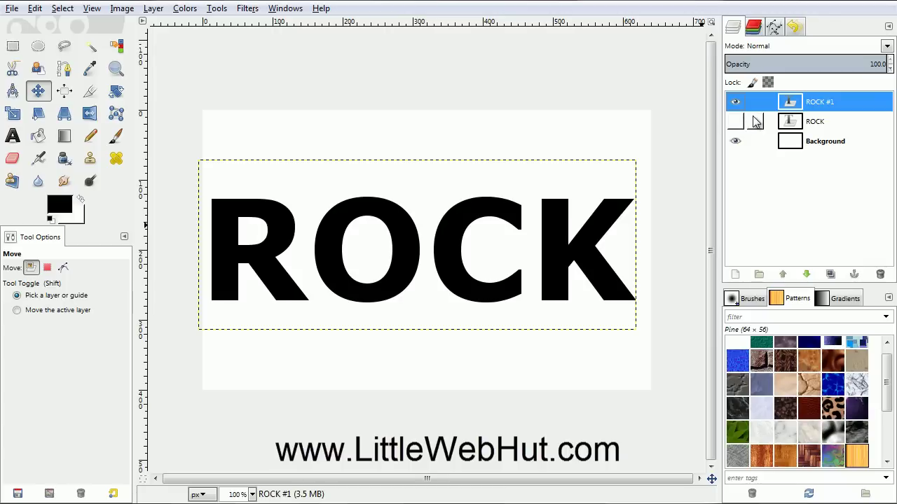
right_click(773, 103)
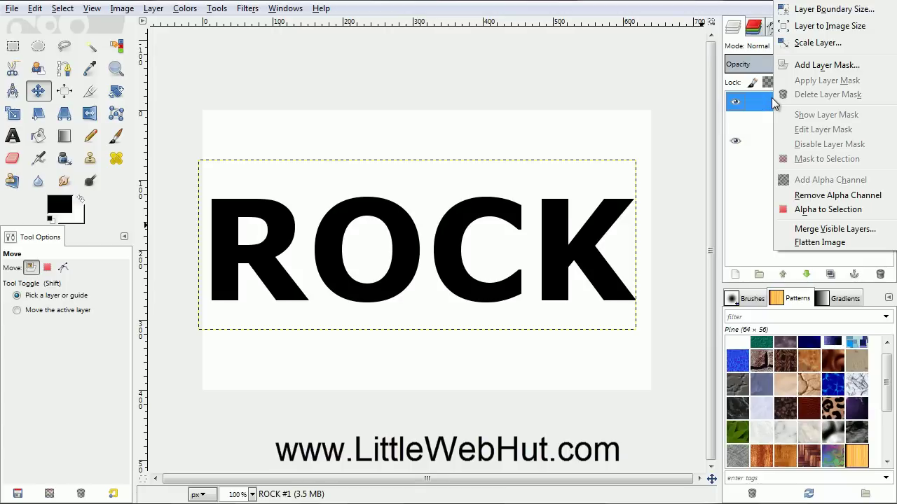
click(852, 210)
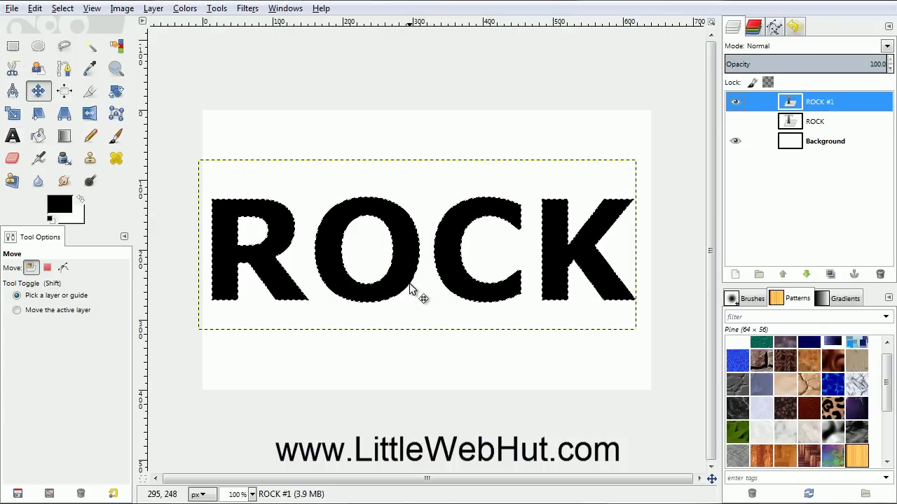
Grow the letter selection by 2 pixels.
click(69, 10)
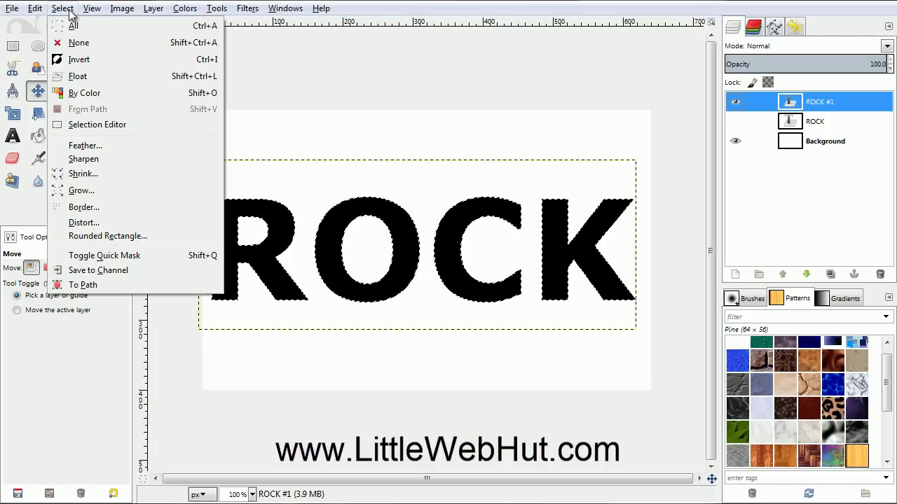
click(114, 193)
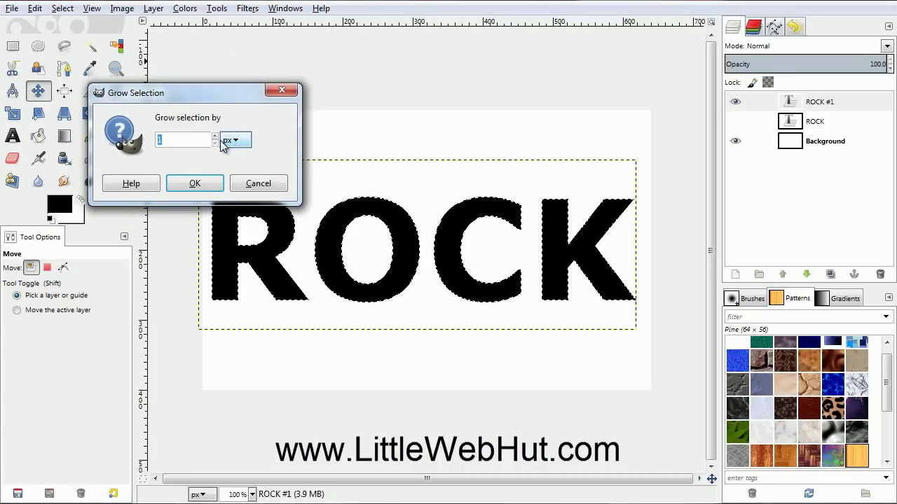
click(201, 184)
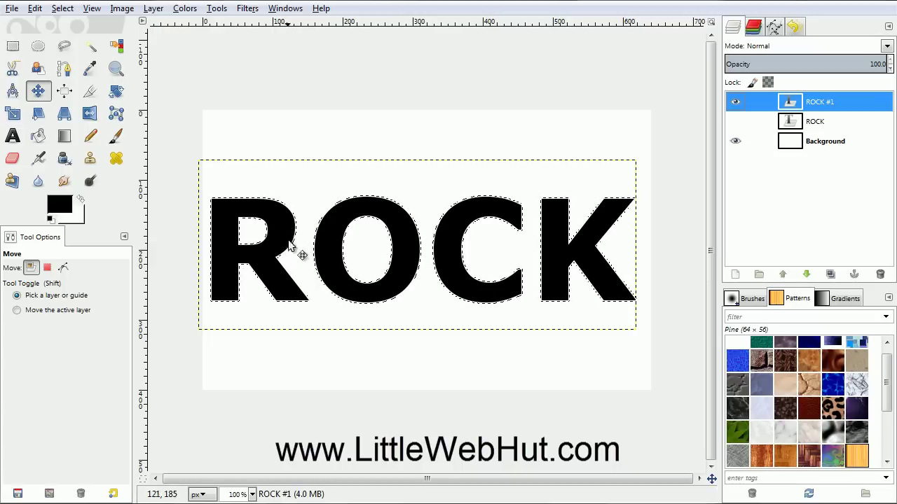
Bucket-fill the whole letter selection with the Dried mud pattern.
click(38, 136)
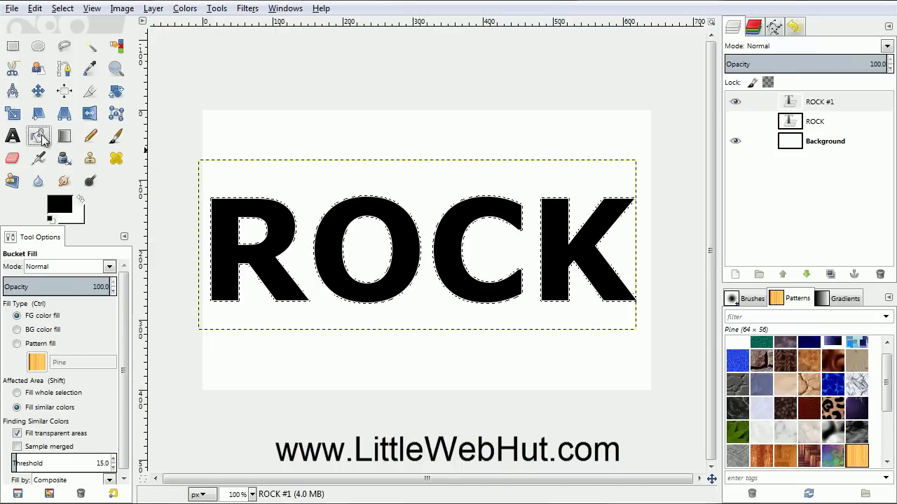
click(15, 344)
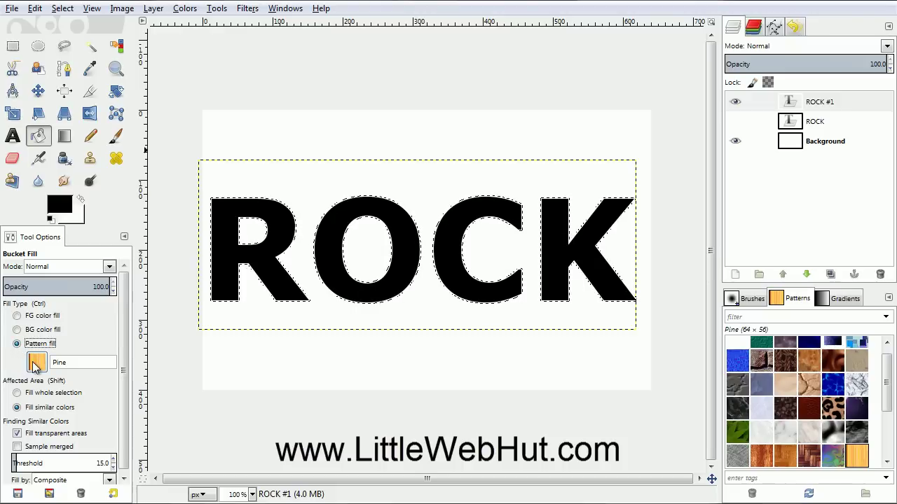
click(37, 365)
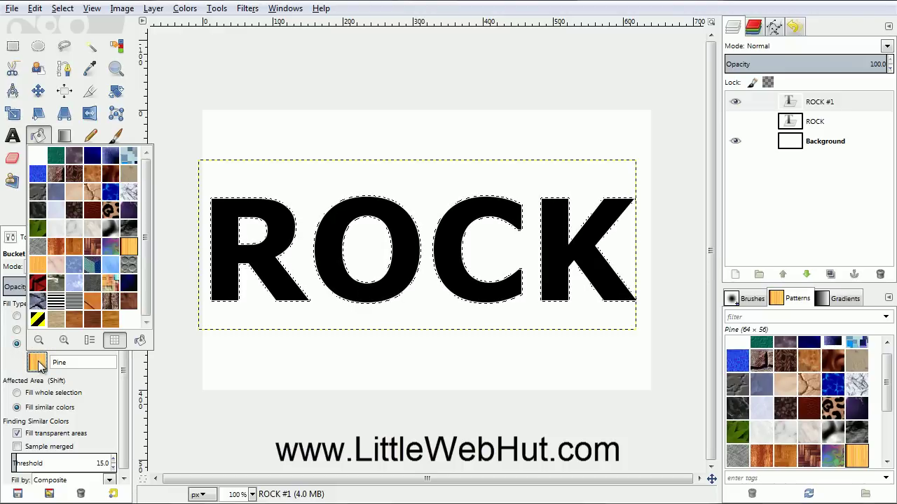
click(89, 340)
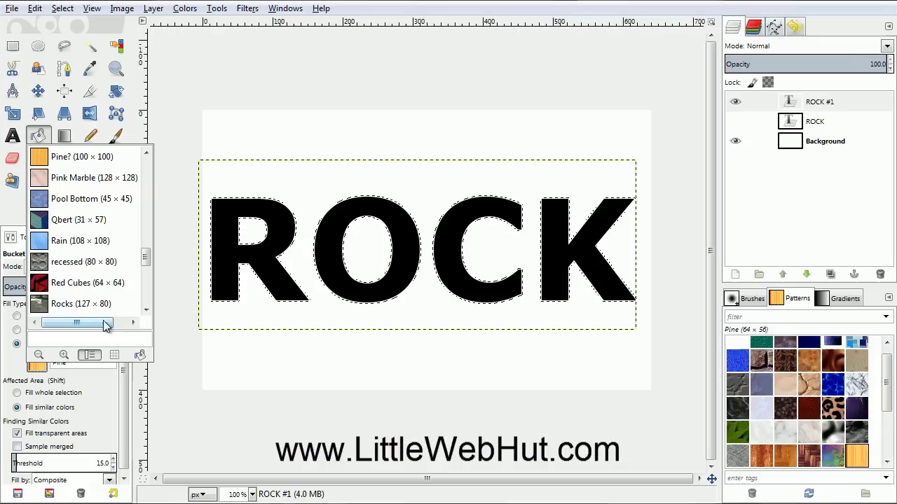
drag(147, 263, 147, 198)
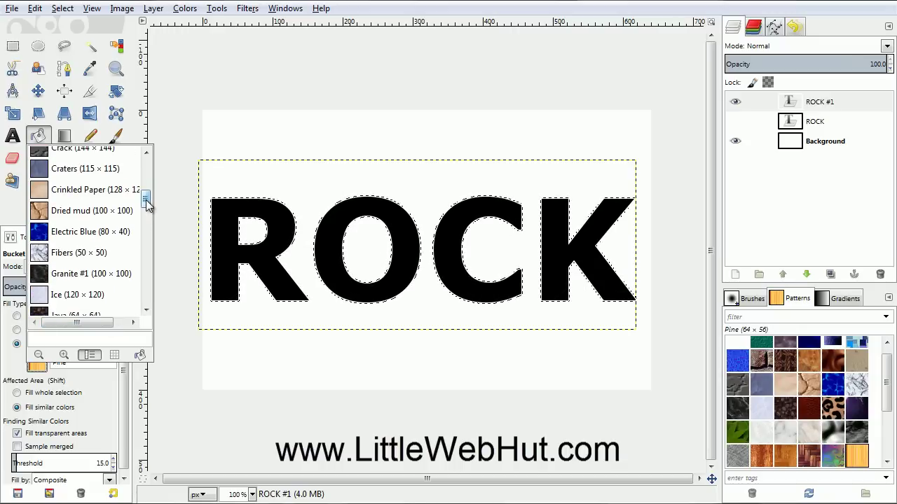
click(82, 214)
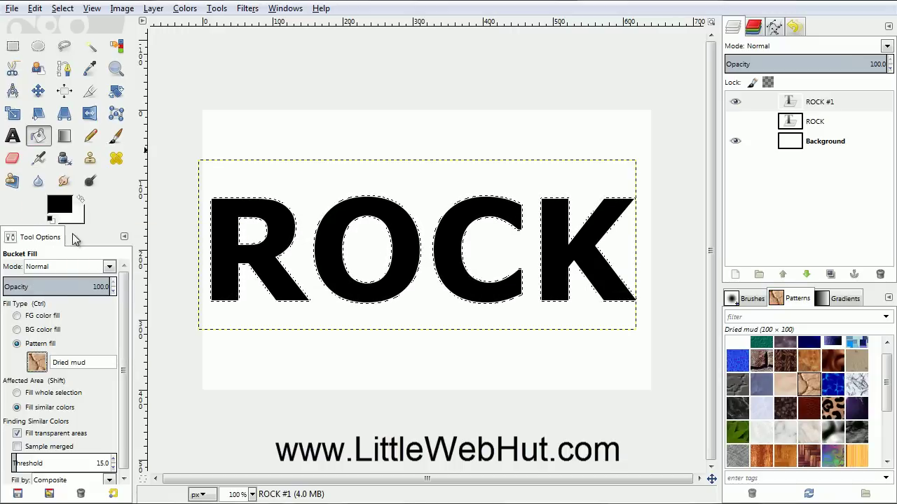
click(17, 393)
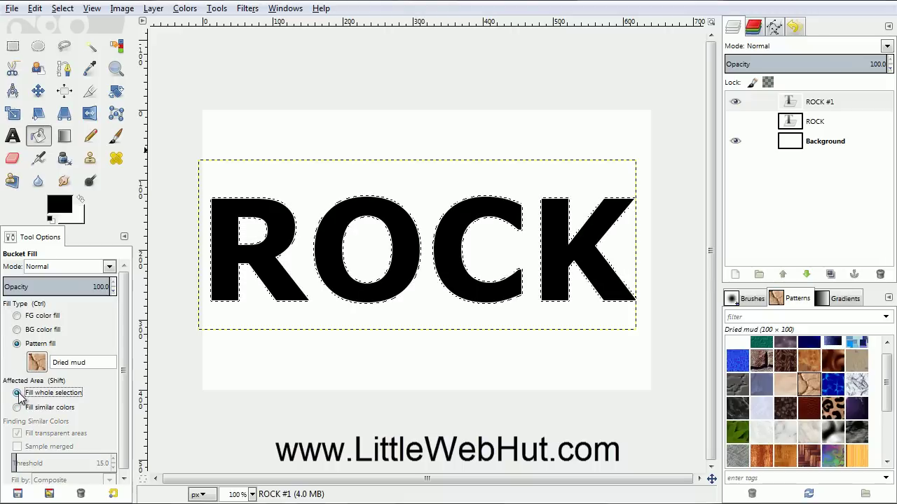
click(224, 258)
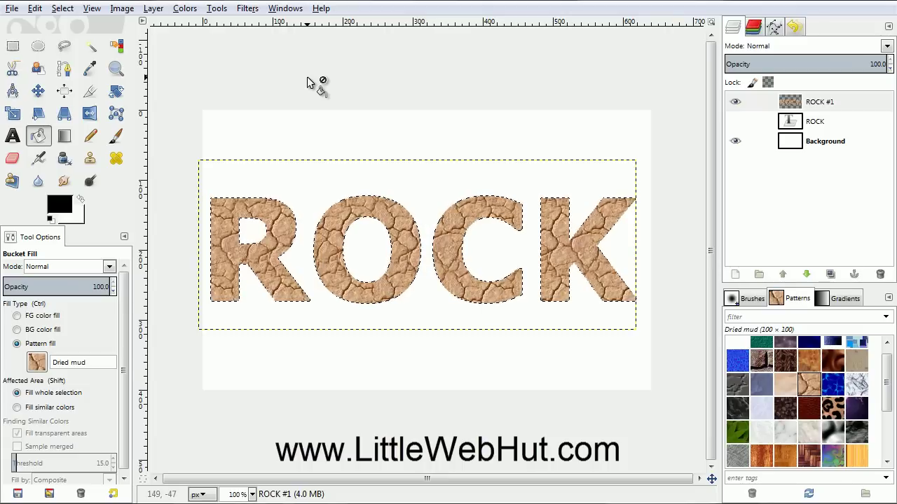
Apply Threshold with range 170–255 to the ROCK #1 letters.
click(185, 9)
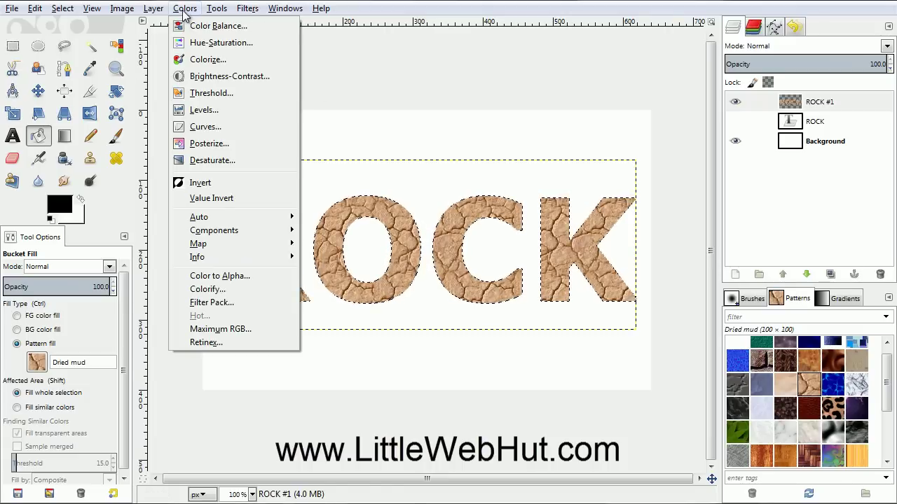
click(242, 92)
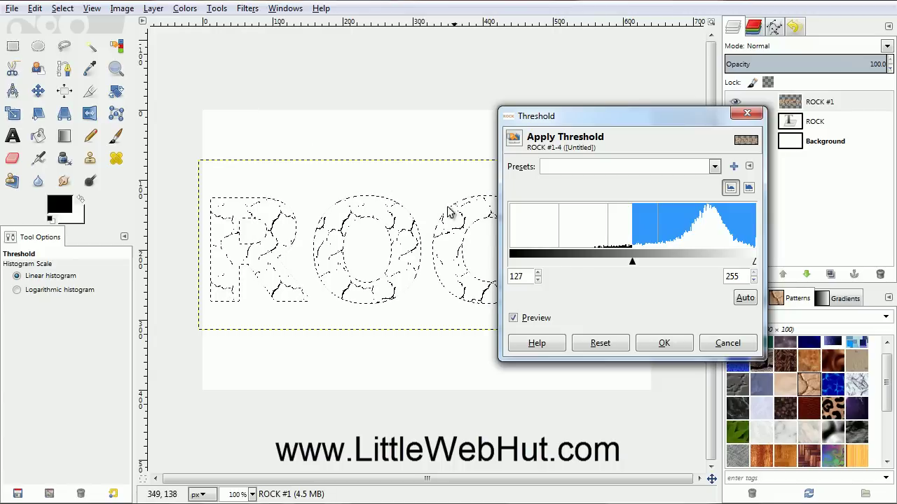
drag(632, 262, 653, 269)
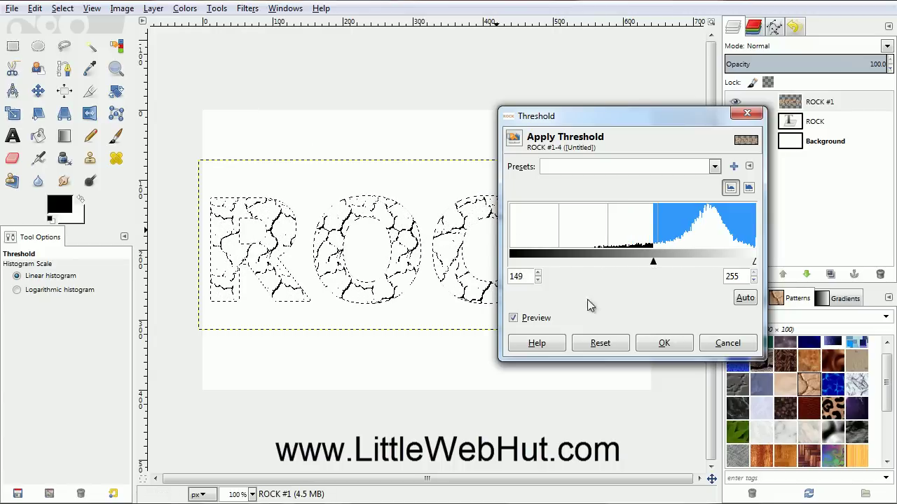
drag(529, 276, 508, 276)
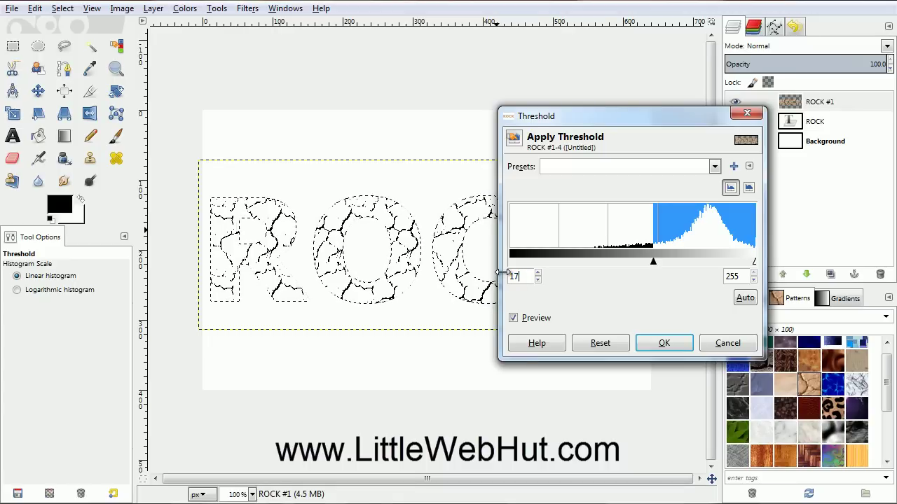
text(170)
click(665, 343)
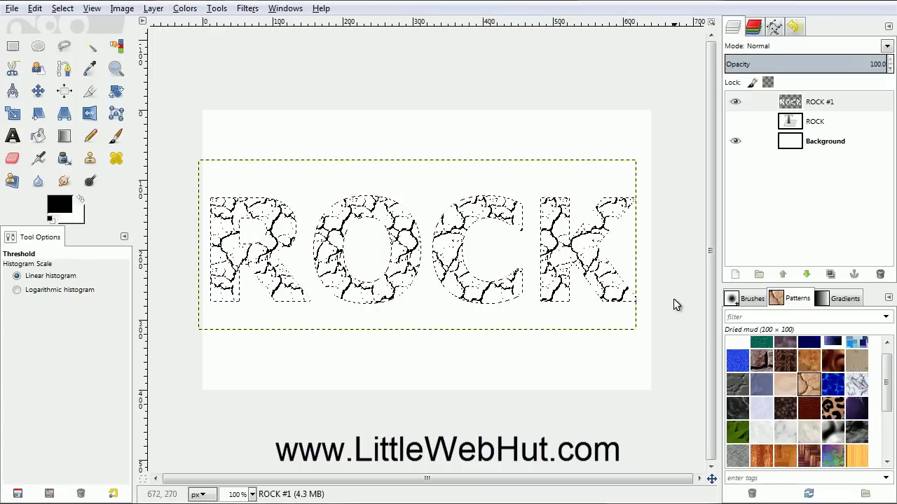
Duplicate ROCK #1 as ROCK #2, apply Oilify (mask size 8, exponent 8), then invert its colours.
click(831, 274)
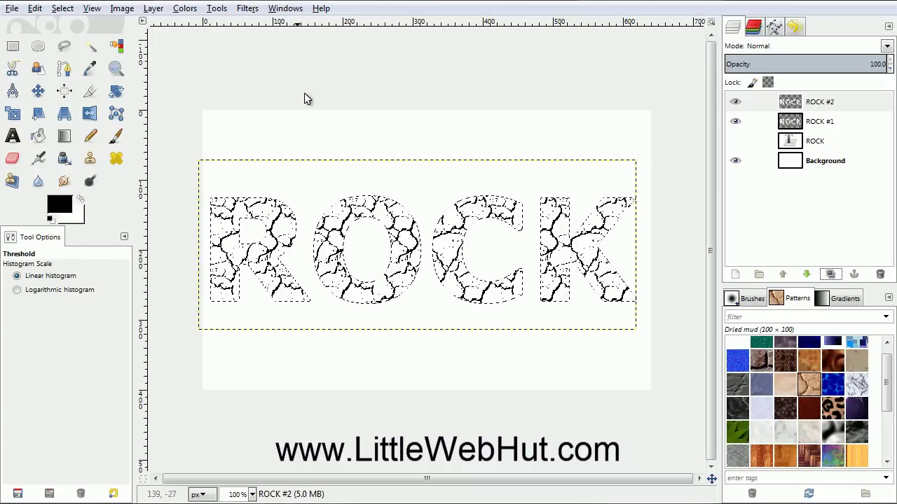
click(246, 9)
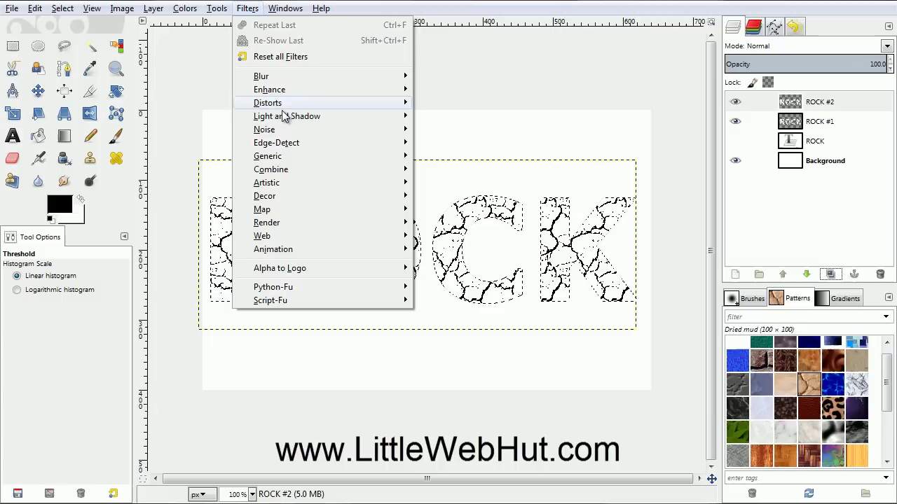
mouse_move(324, 188)
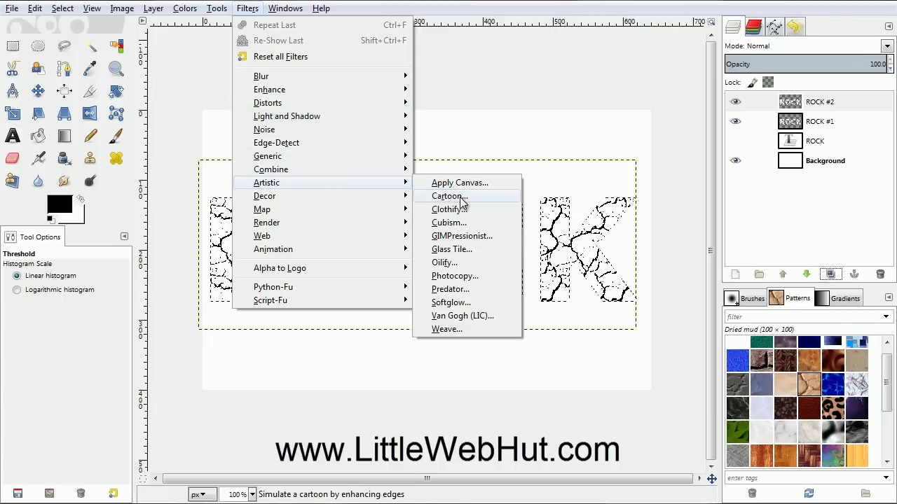
click(466, 264)
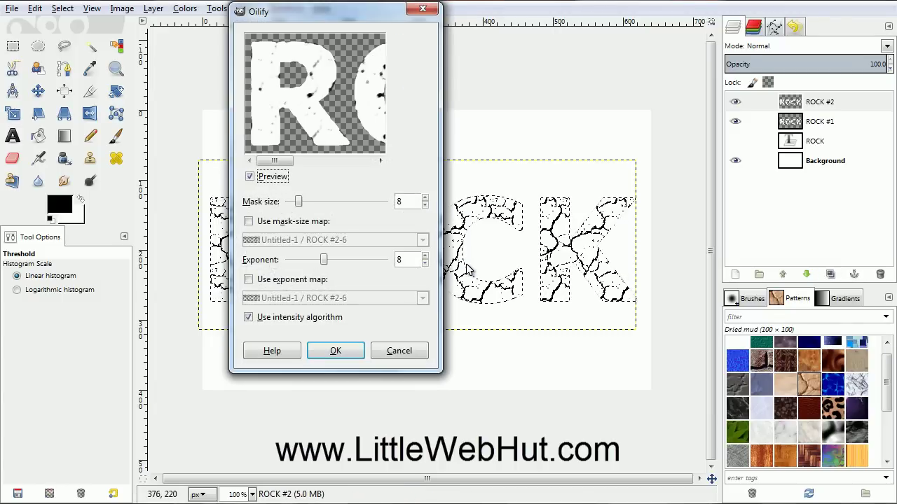
click(355, 352)
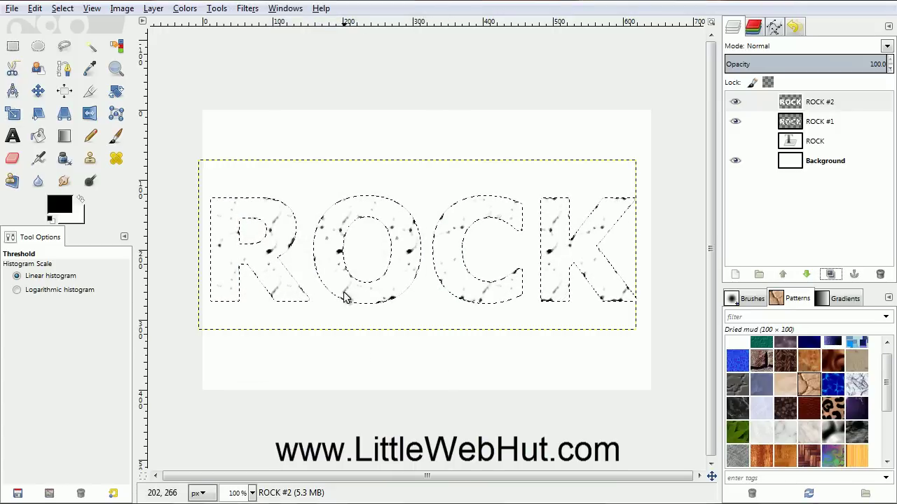
click(189, 9)
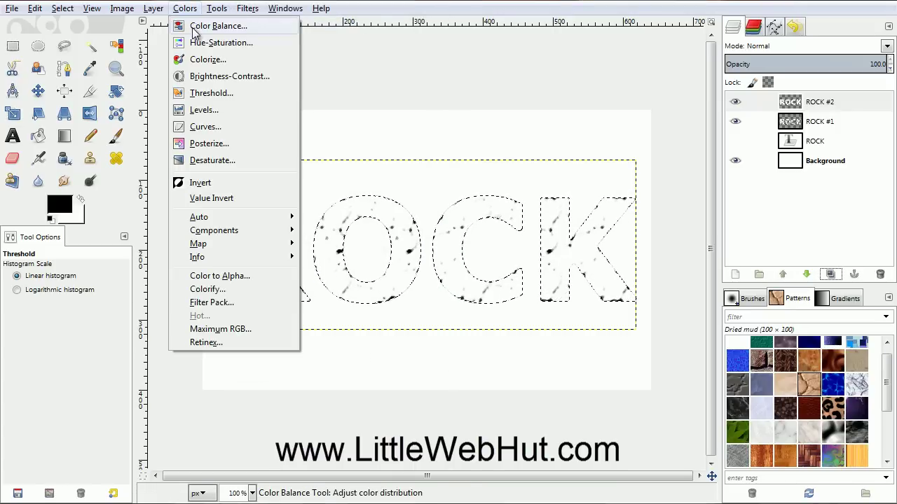
click(223, 184)
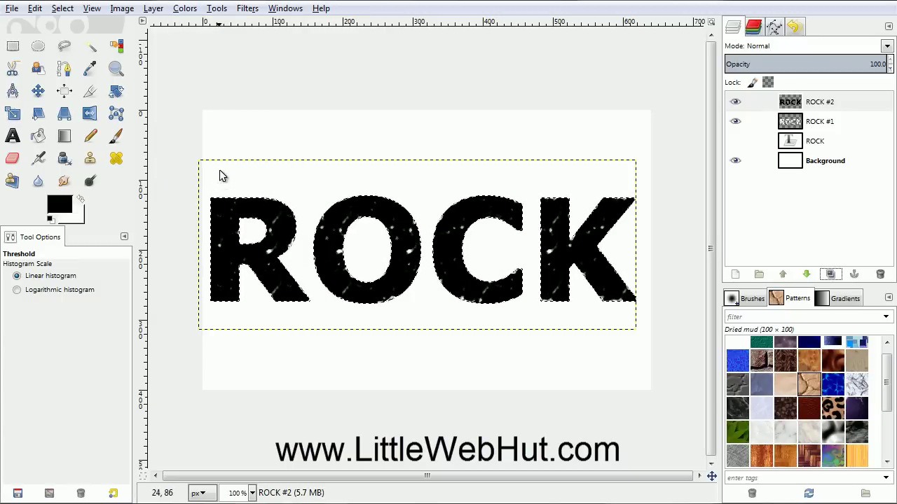
Clear the selection and select the black letter pixels by colour.
click(66, 9)
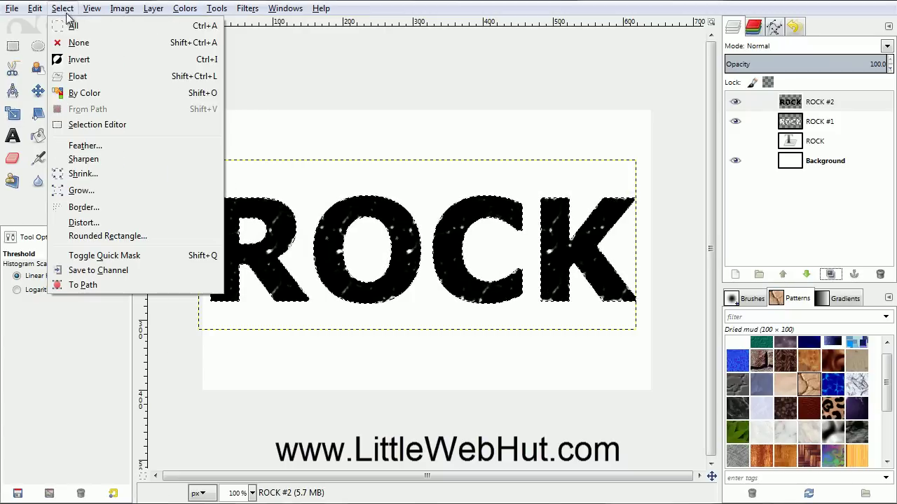
click(103, 42)
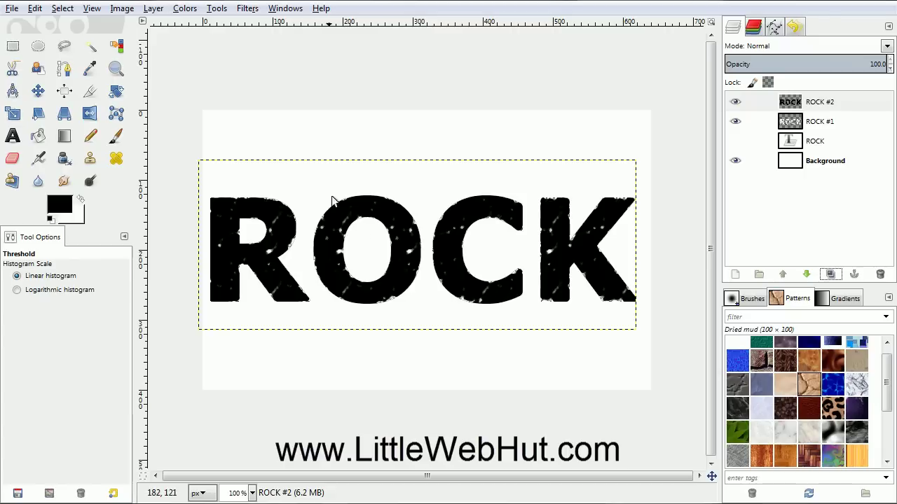
click(117, 46)
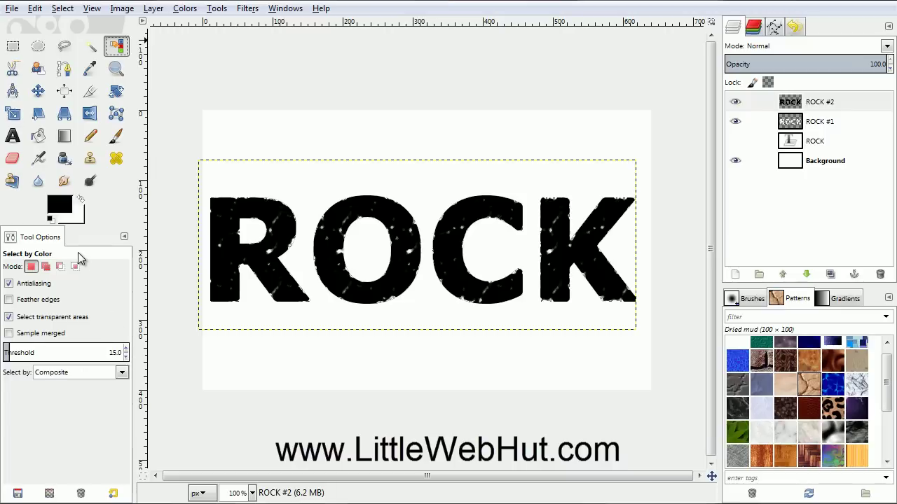
click(223, 260)
Invert the selection and delete the ROCK #2 layer.
click(62, 9)
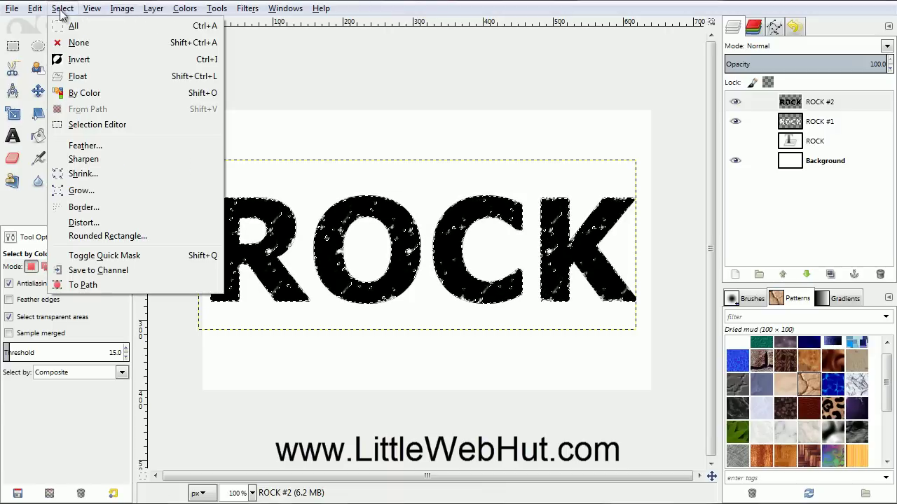
click(93, 61)
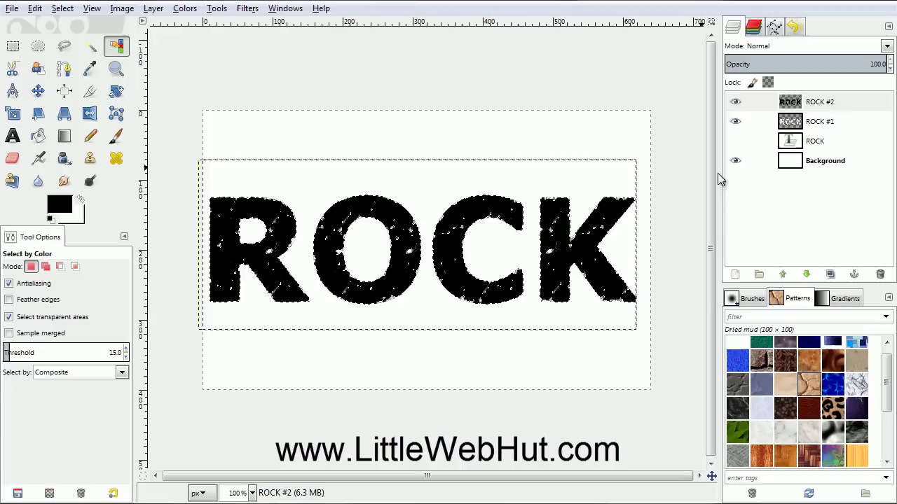
click(885, 277)
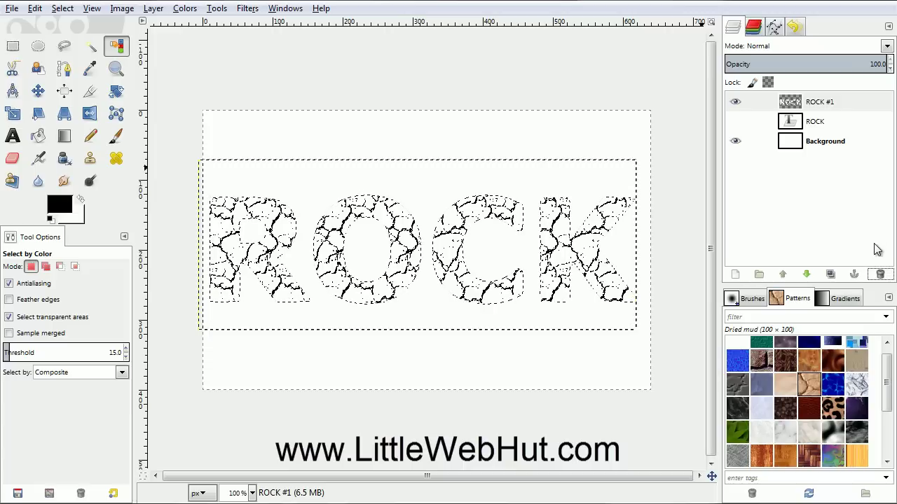
Clear ROCK #1 outside the letters, then toggle the Background's visibility to check transparency.
click(774, 104)
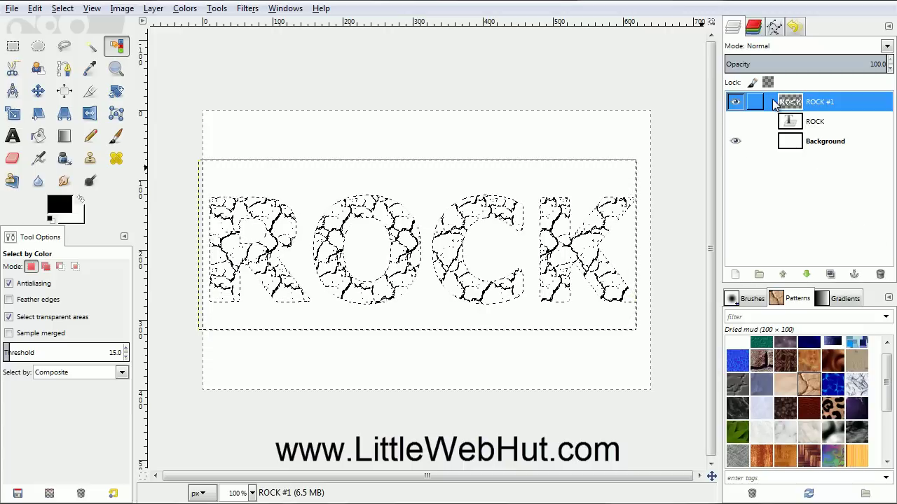
click(35, 9)
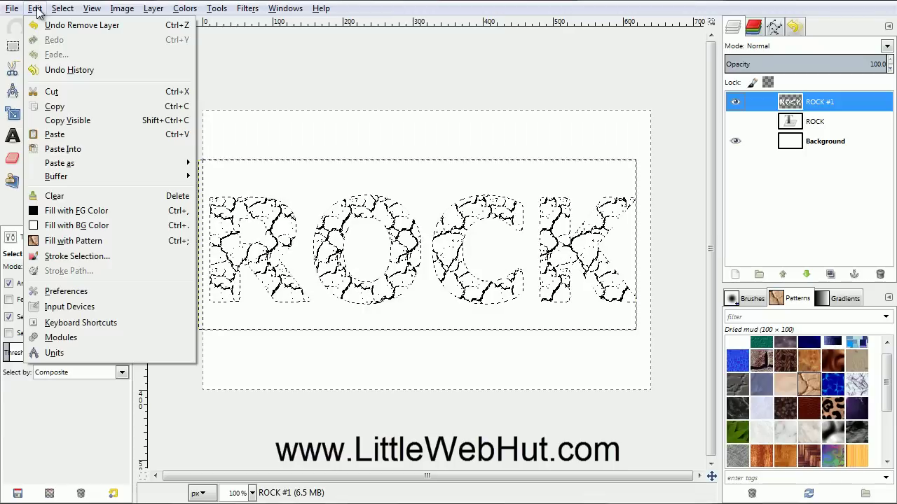
click(77, 198)
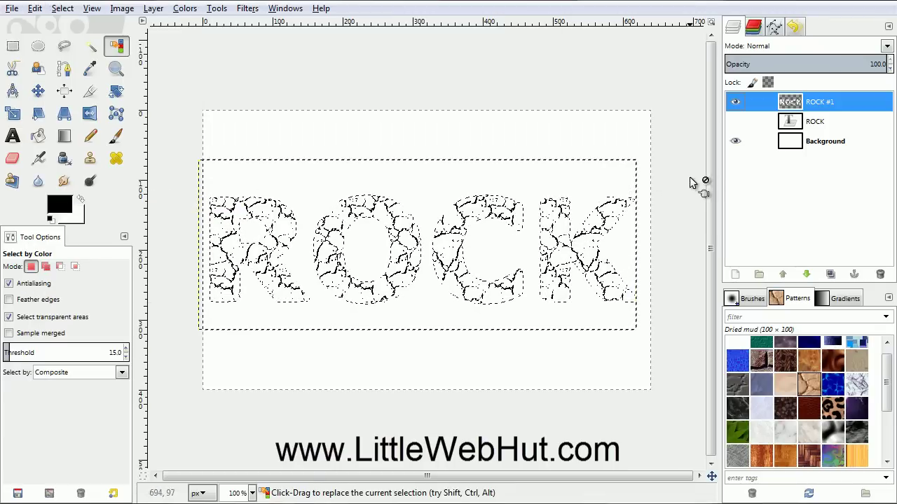
click(735, 141)
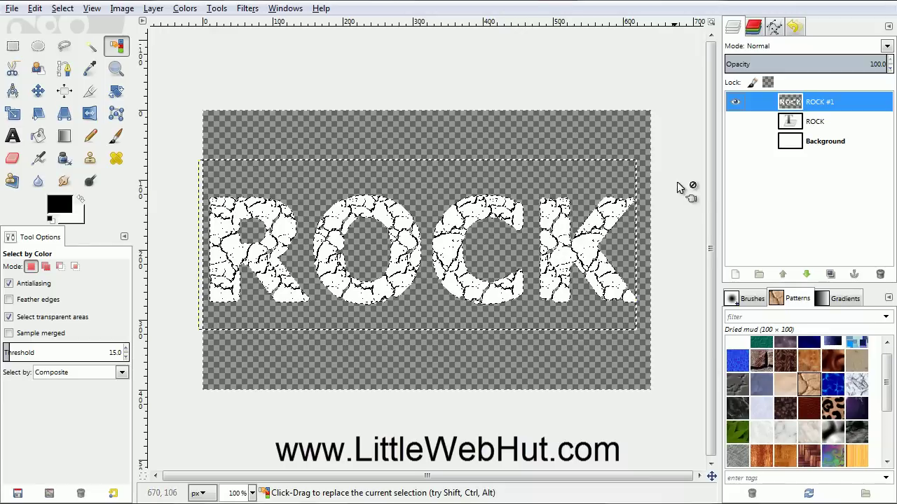
click(735, 141)
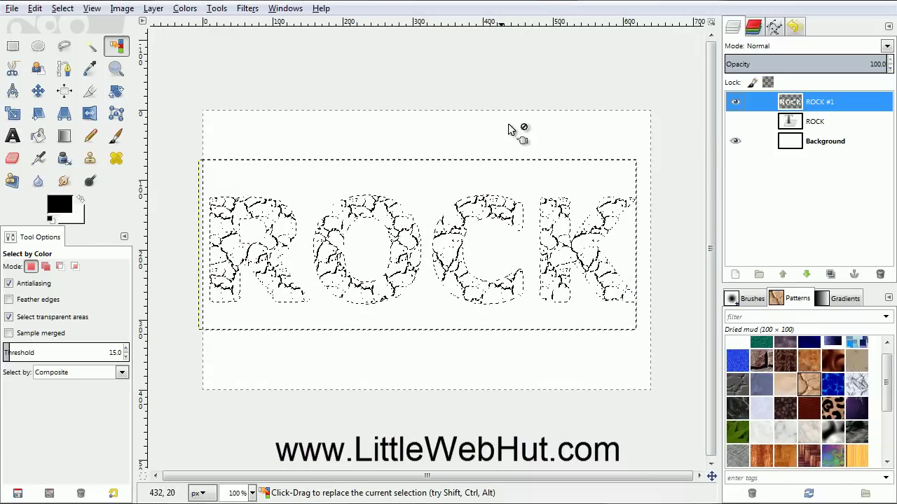
Deselect, then apply Lighting Effects with bump mapping enabled and the light nudged right.
click(68, 9)
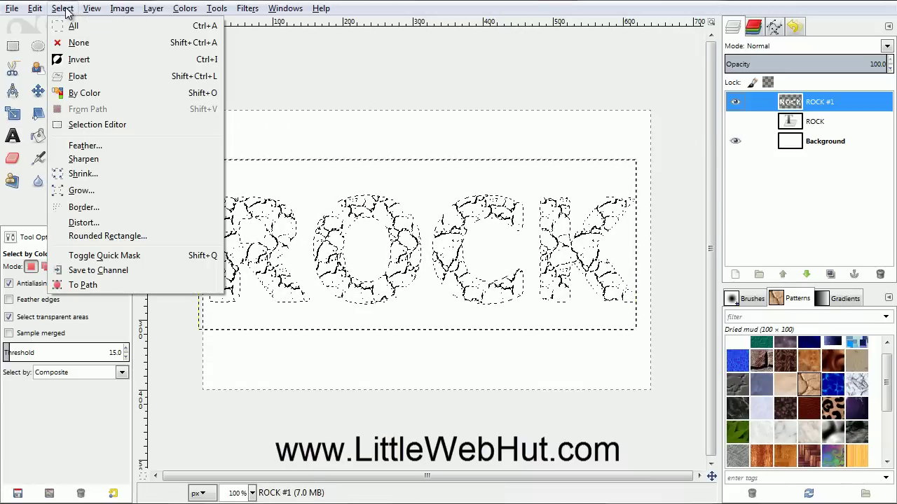
click(108, 42)
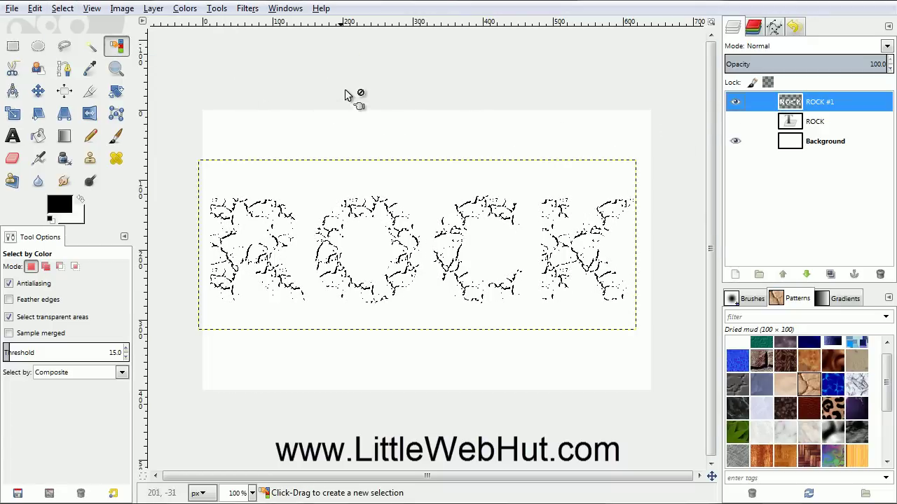
click(247, 9)
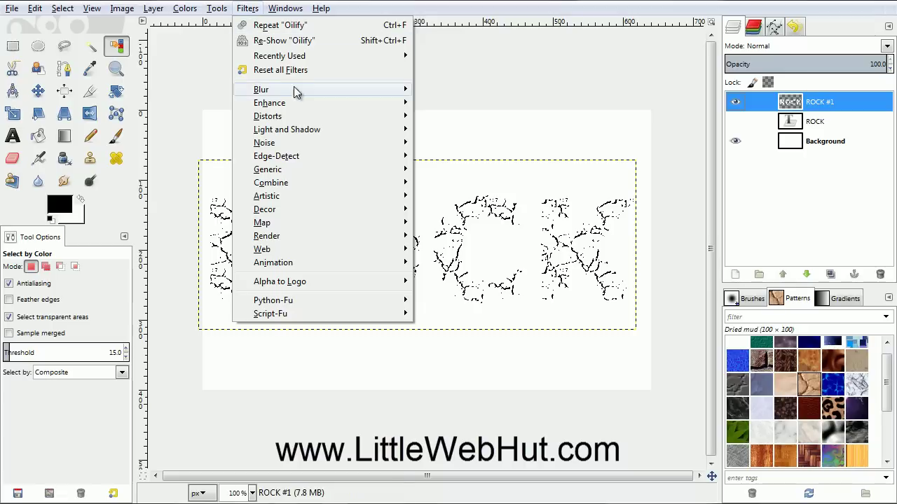
mouse_move(332, 135)
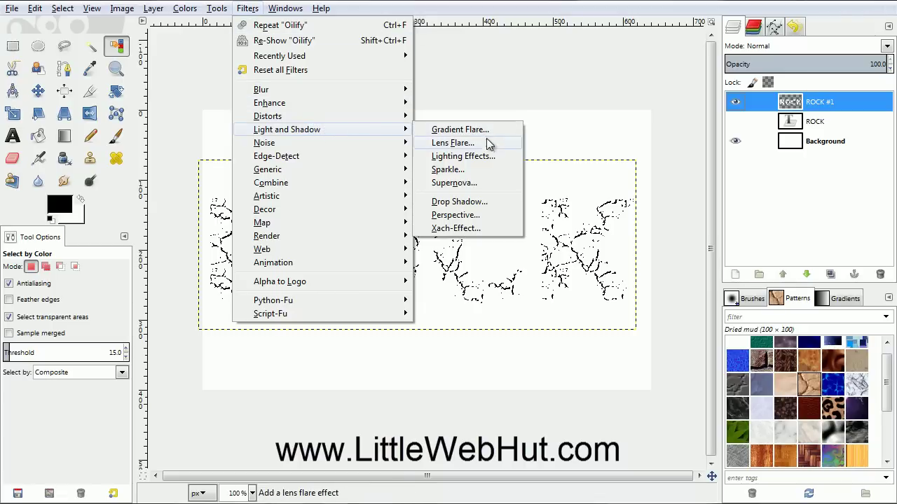
click(499, 160)
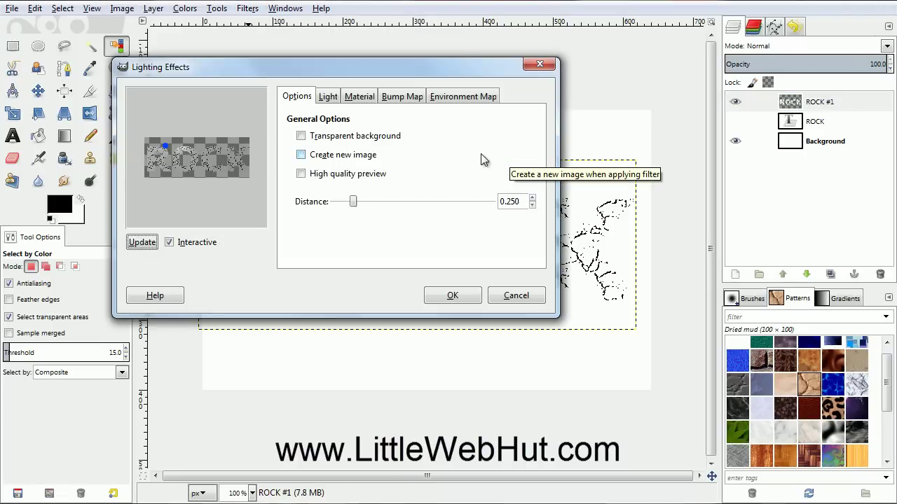
click(418, 99)
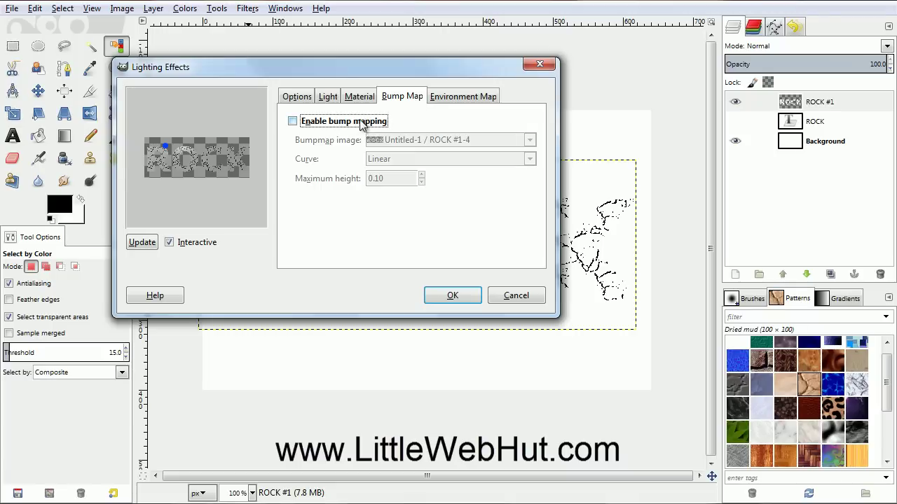
click(292, 123)
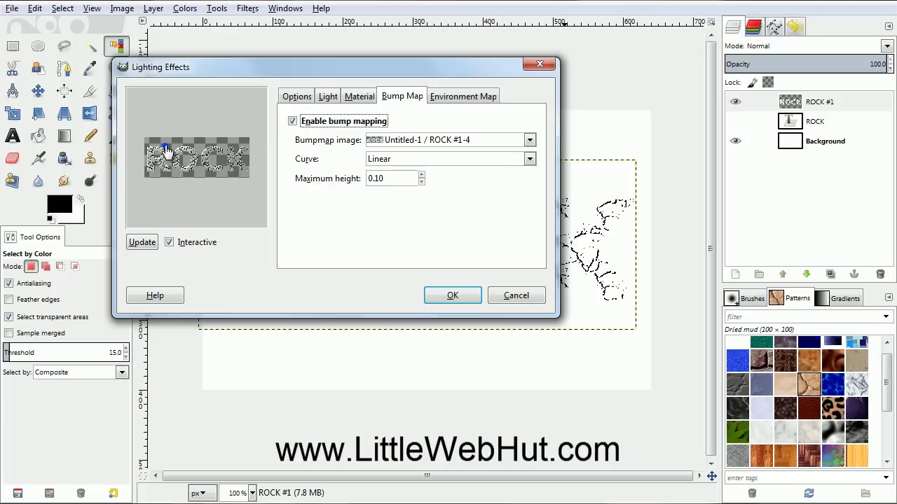
drag(165, 147, 169, 147)
click(452, 296)
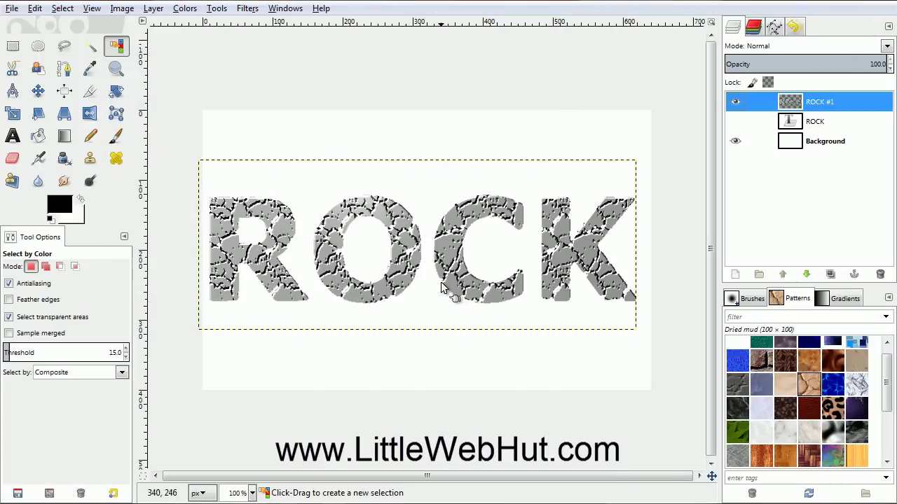
Apply Add Bevel with thickness 7 directly on the ROCK #1 layer.
click(248, 9)
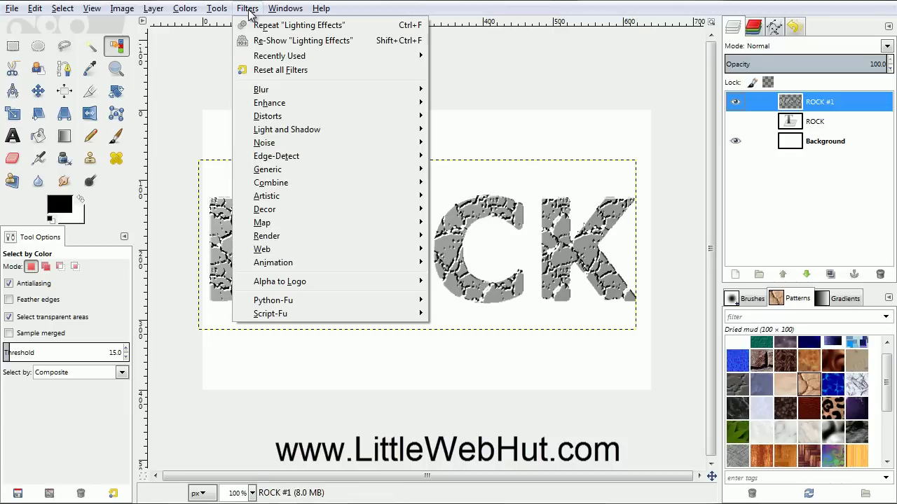
mouse_move(302, 210)
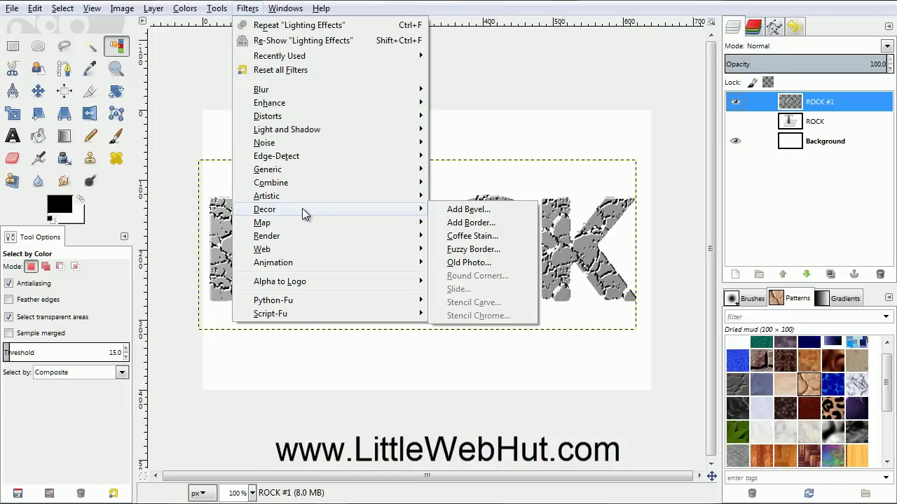
click(493, 211)
click(457, 134)
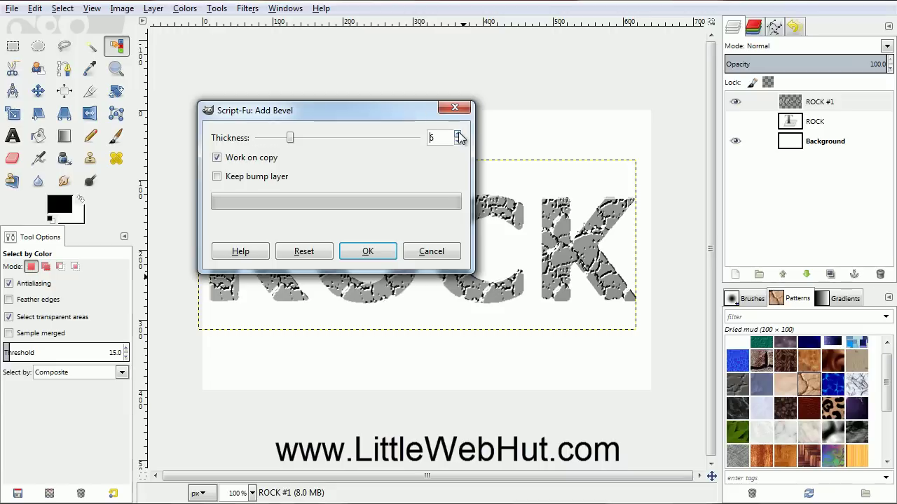
click(457, 134)
click(218, 159)
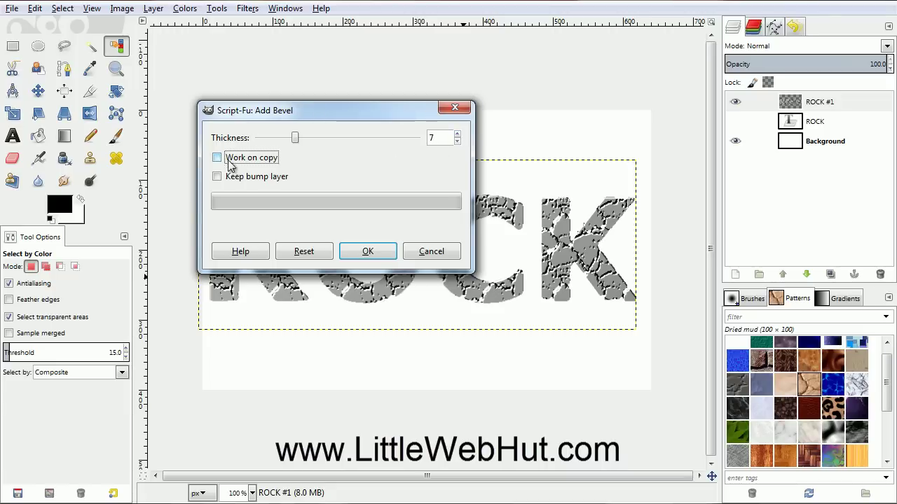
click(368, 251)
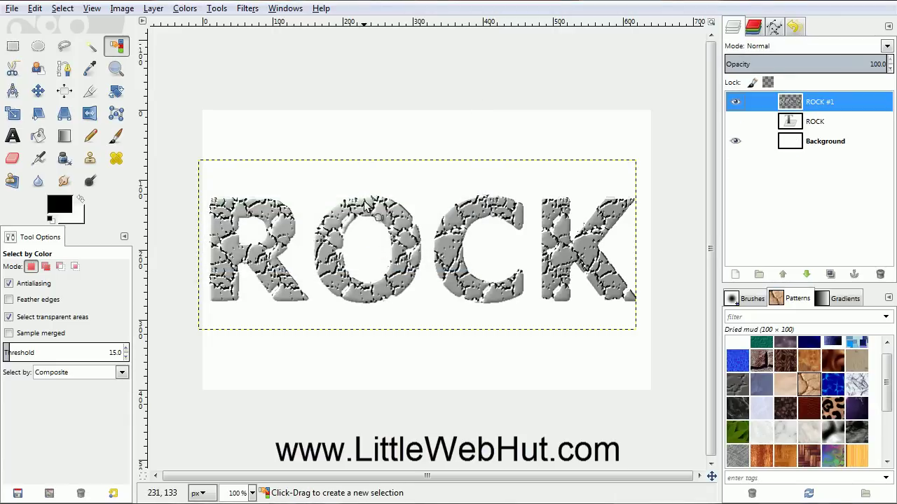
Repeat the Add Bevel filter twice more on the letters.
click(247, 8)
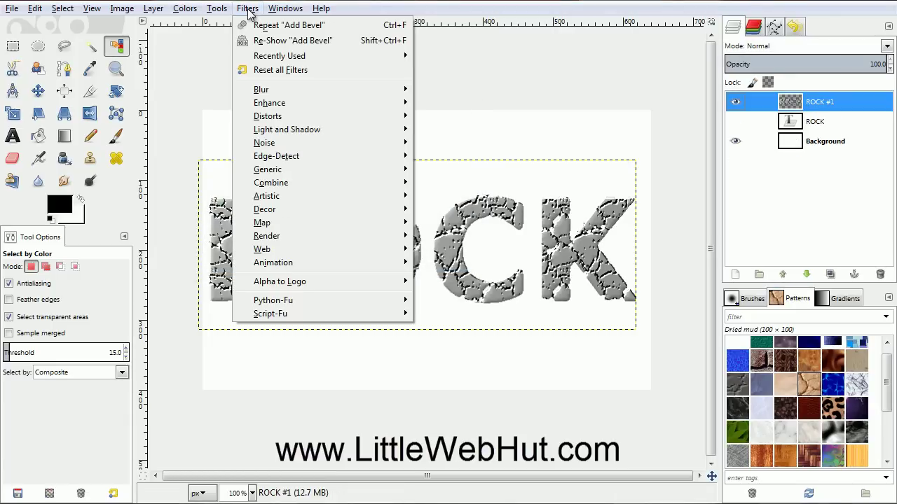
click(334, 31)
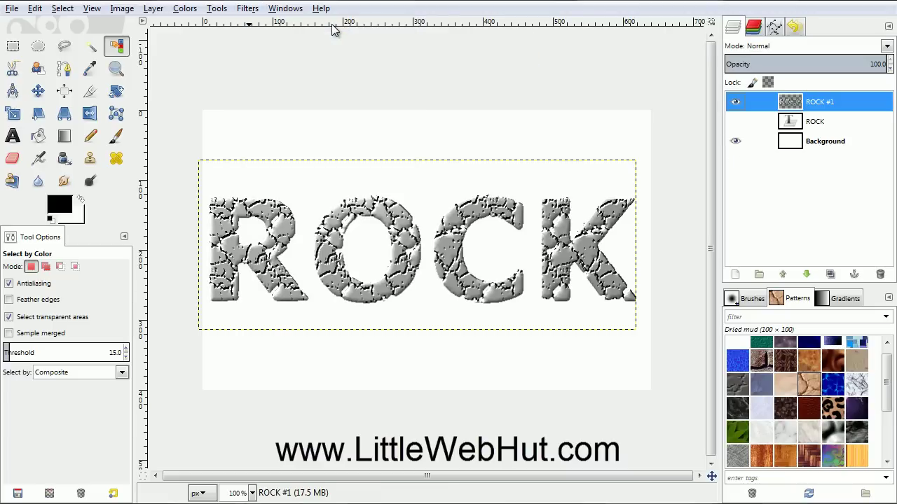
click(247, 10)
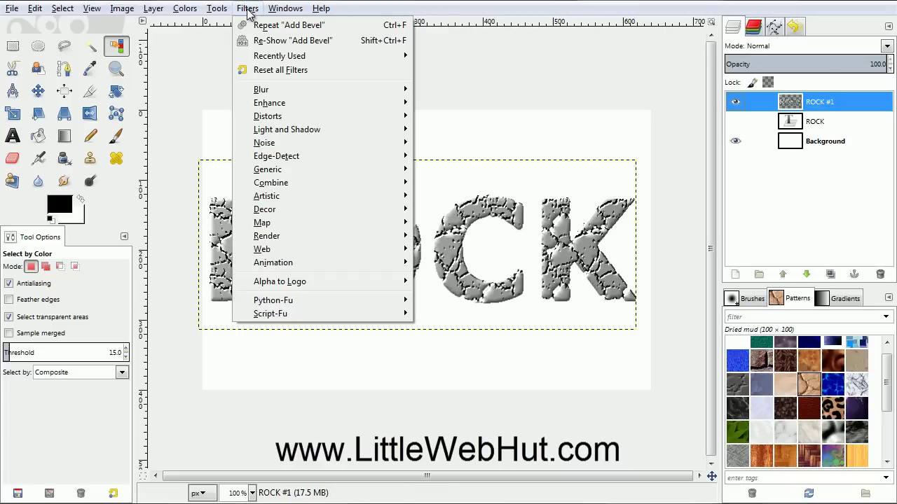
click(324, 28)
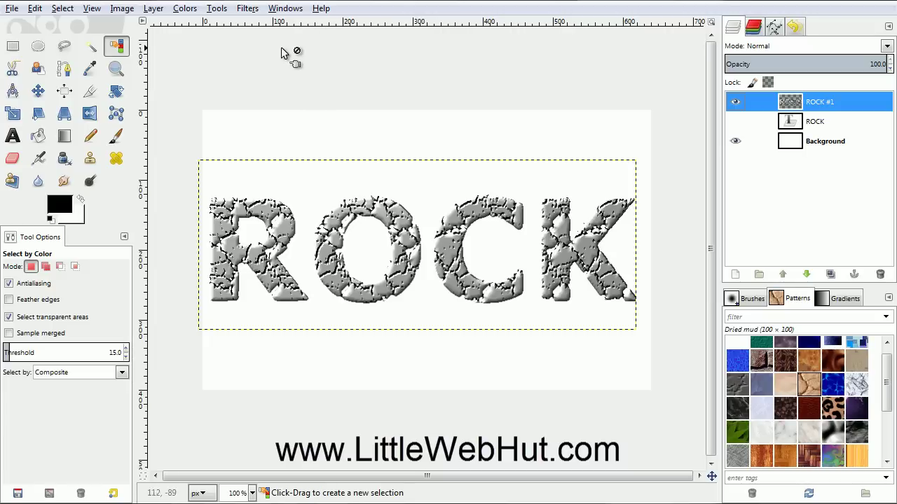
Apply Clothify to the cracked ROCK letters with elevation 90 and depth 7.
click(249, 8)
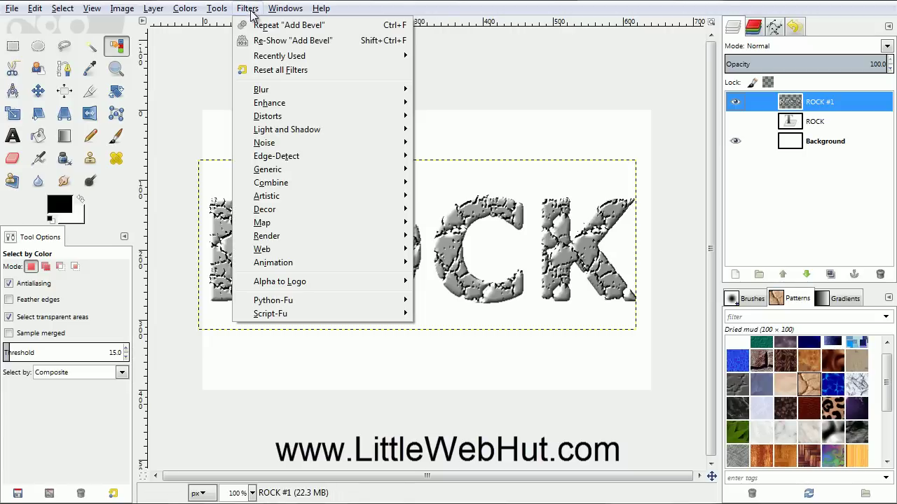
mouse_move(323, 201)
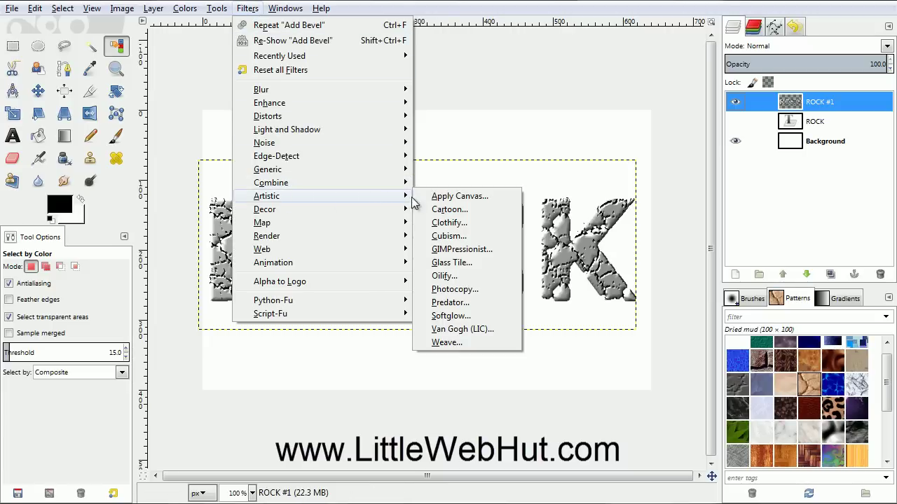
click(476, 222)
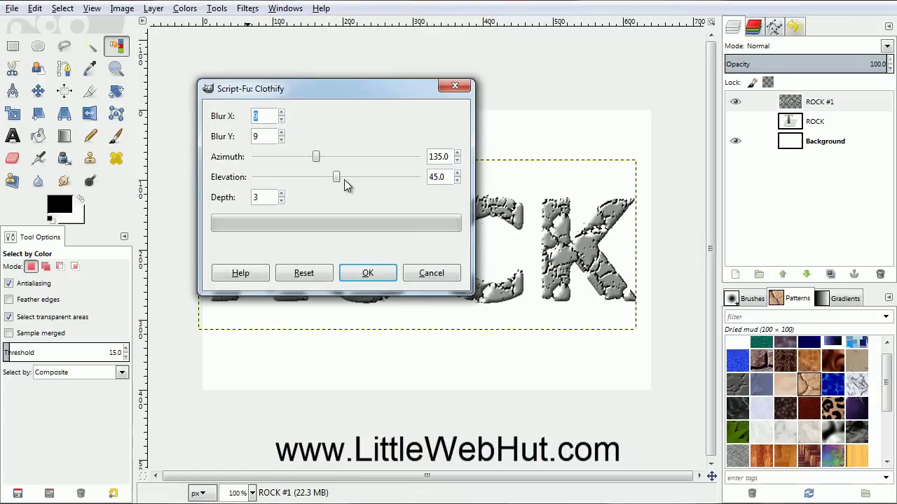
drag(337, 177, 426, 180)
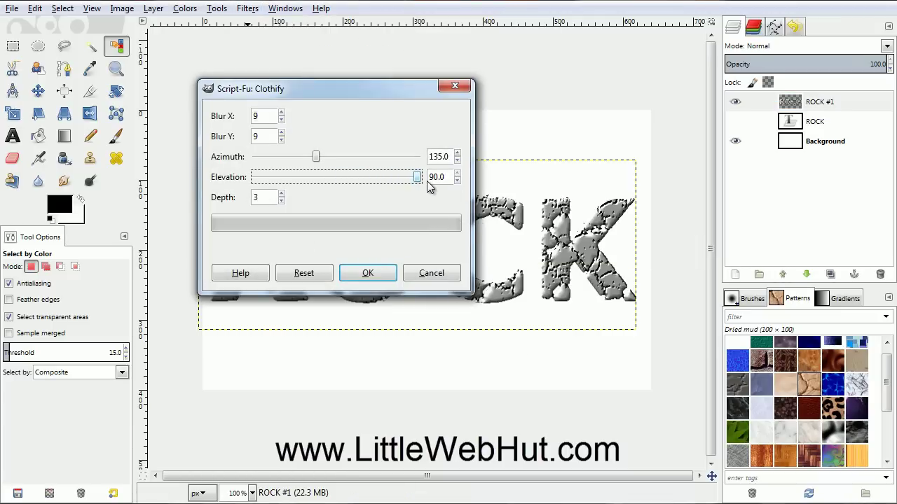
double_click(255, 197)
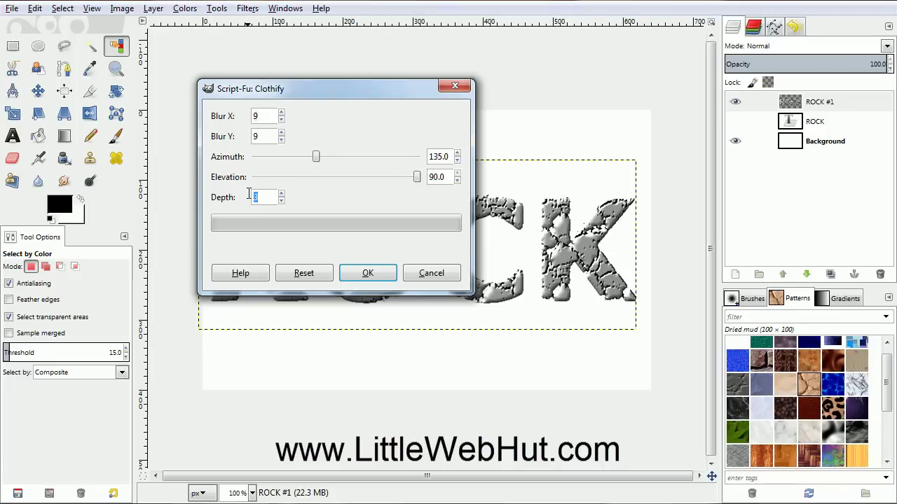
click(370, 275)
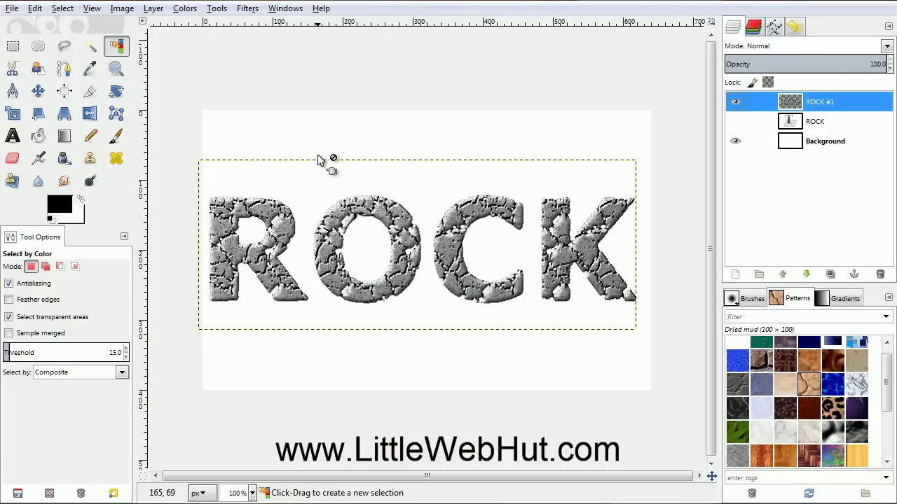
Colorize ROCK #1 with hue 36, saturation 36, lightness -11, and unhide the ROCK text layer.
click(186, 9)
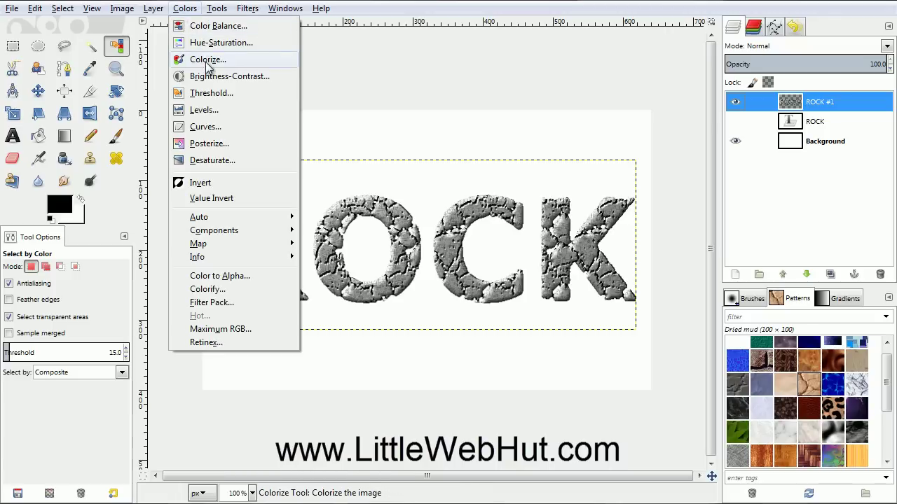
click(220, 61)
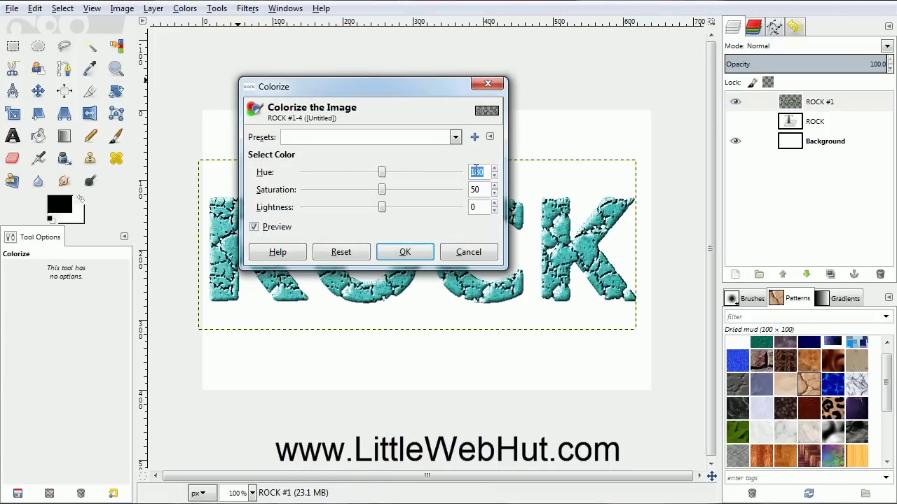
text(36)
click(474, 189)
key(Tab)
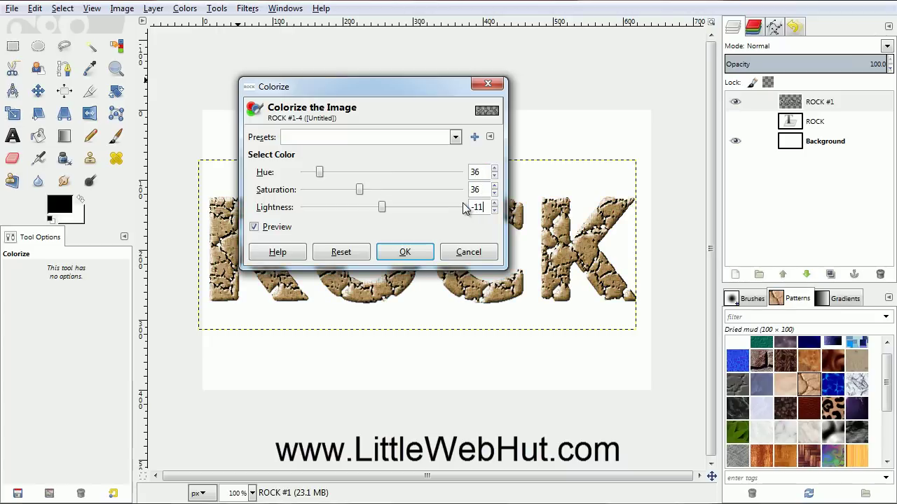
click(406, 252)
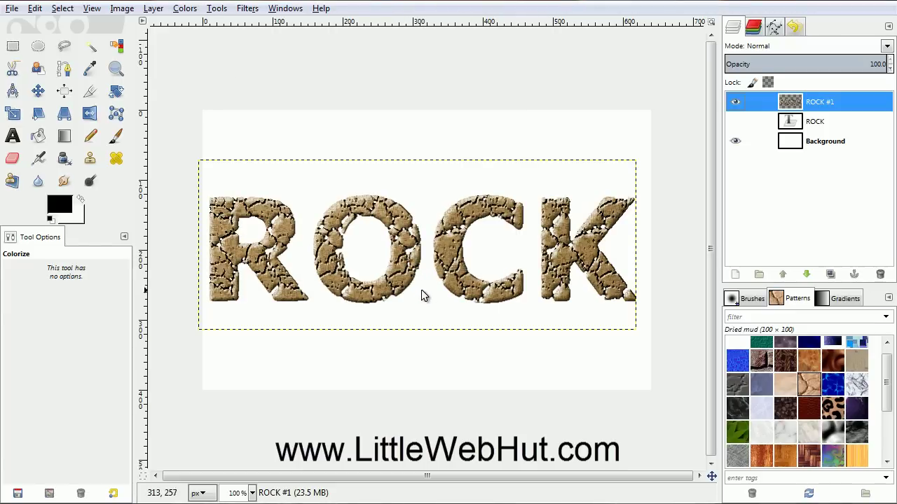
click(735, 123)
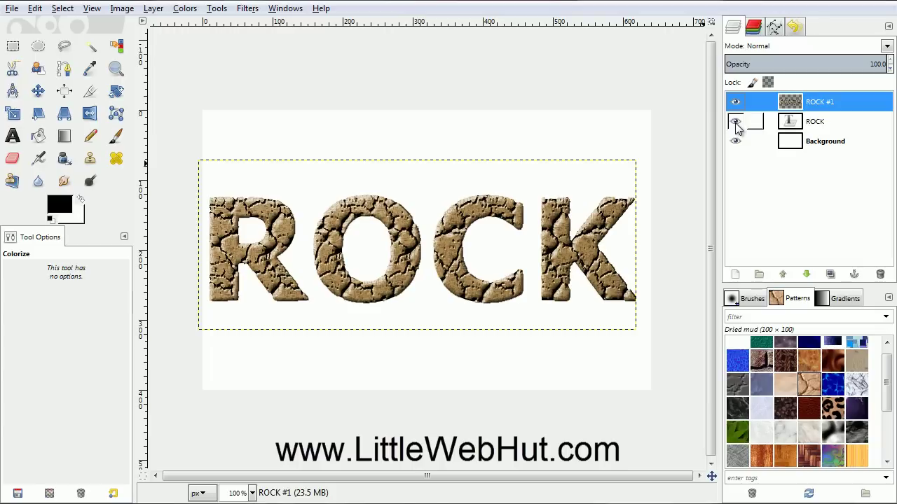
Apply a 15 px Gaussian Blur to the black ROCK text layer.
click(773, 125)
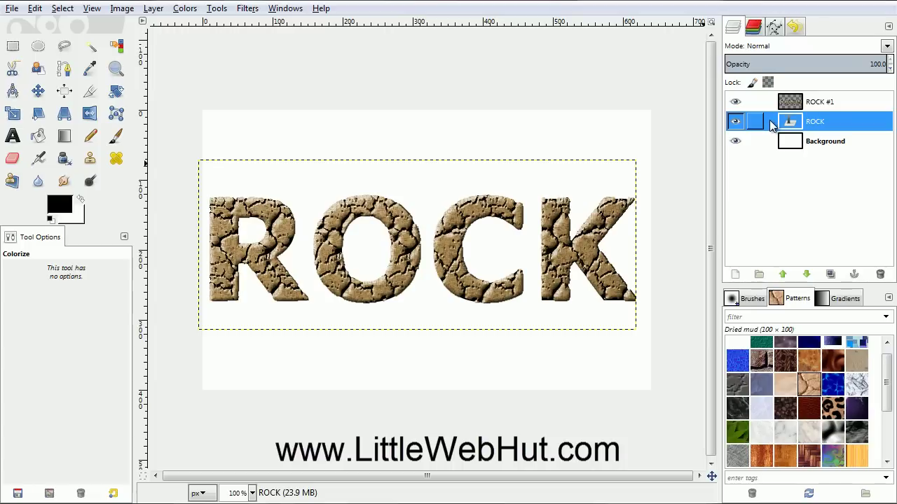
click(247, 9)
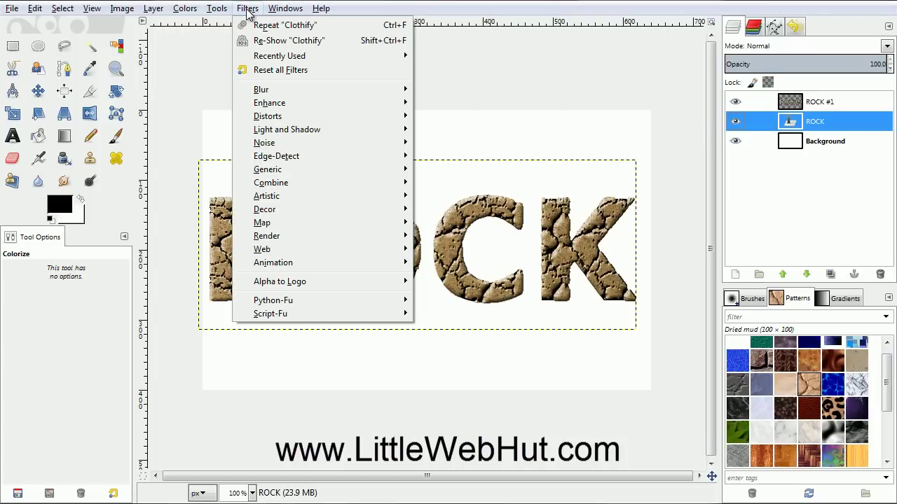
mouse_move(329, 95)
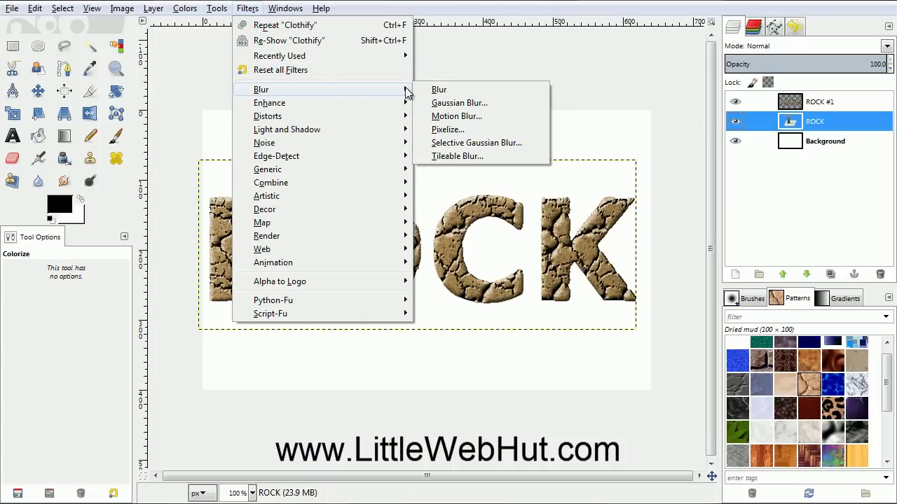
click(500, 104)
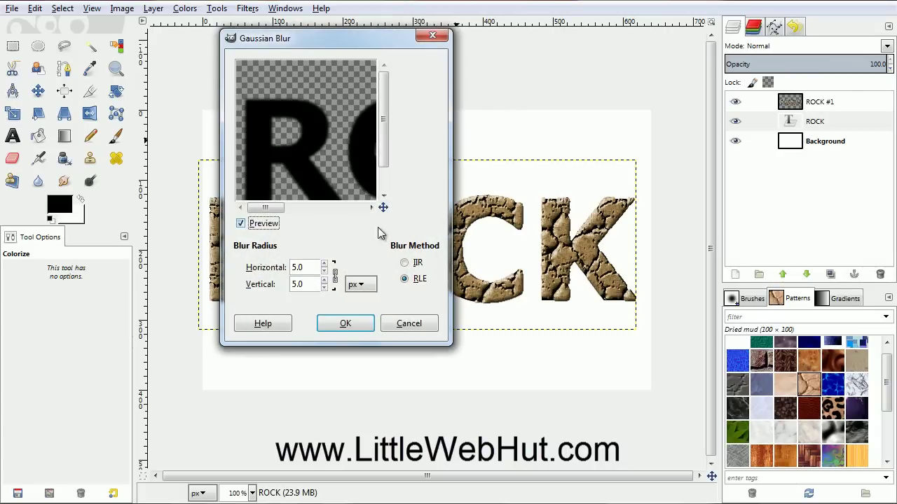
drag(308, 268, 289, 268)
click(306, 280)
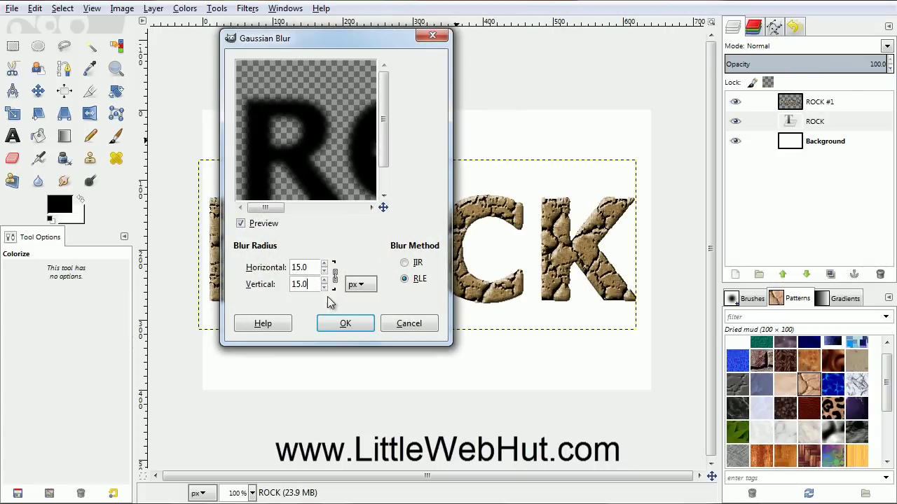
click(354, 326)
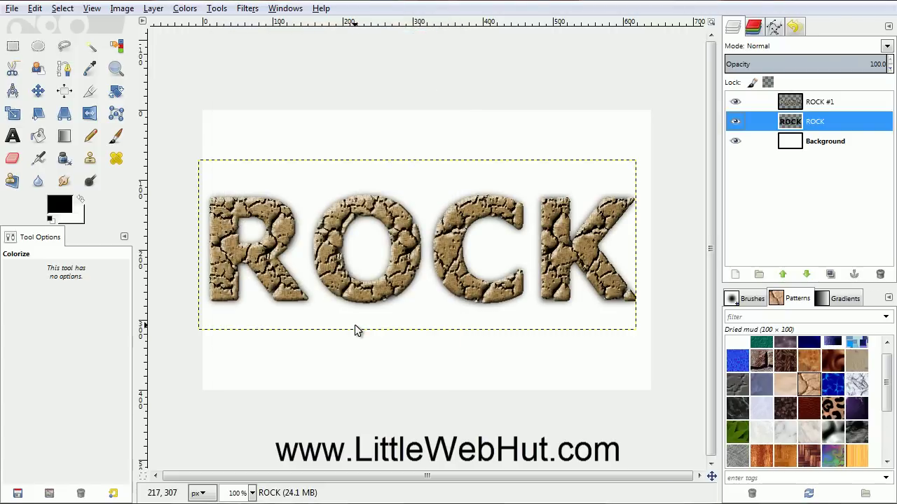
Add a Drop Shadow to ROCK #1 (offset 4, 0; blur 3; opacity 100), then select Background.
click(773, 103)
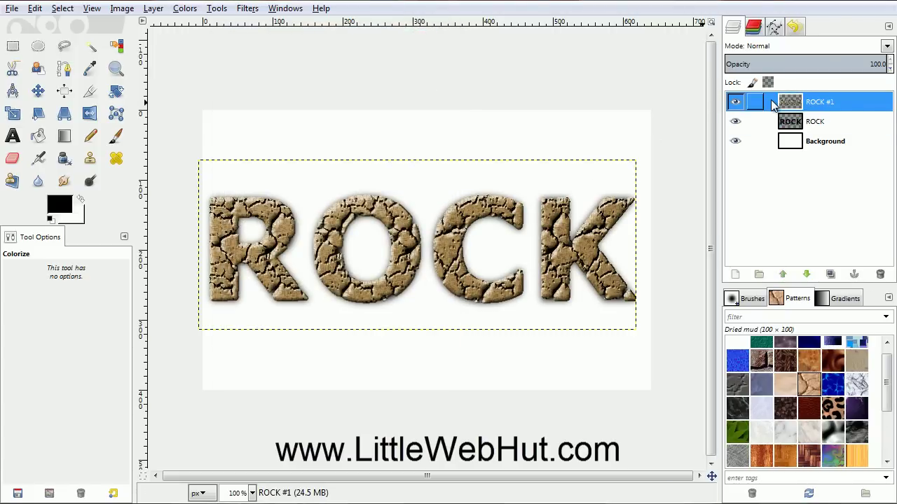
click(249, 10)
mouse_move(291, 135)
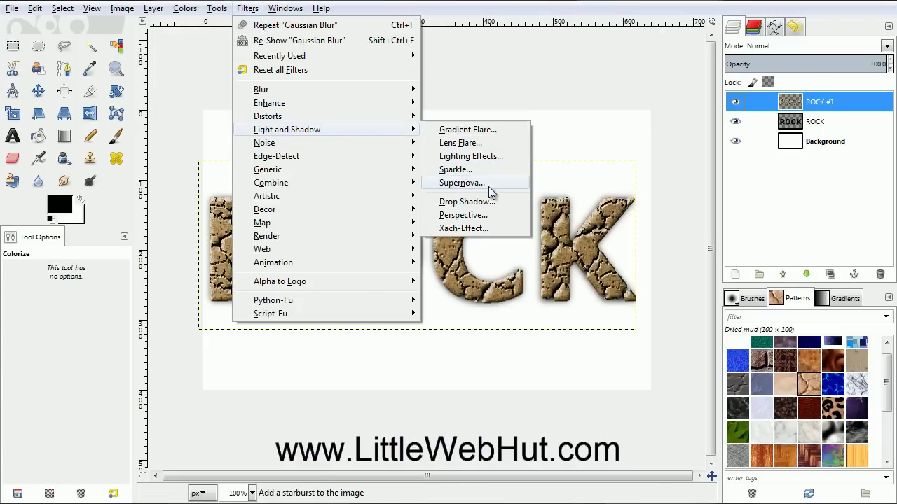
click(501, 201)
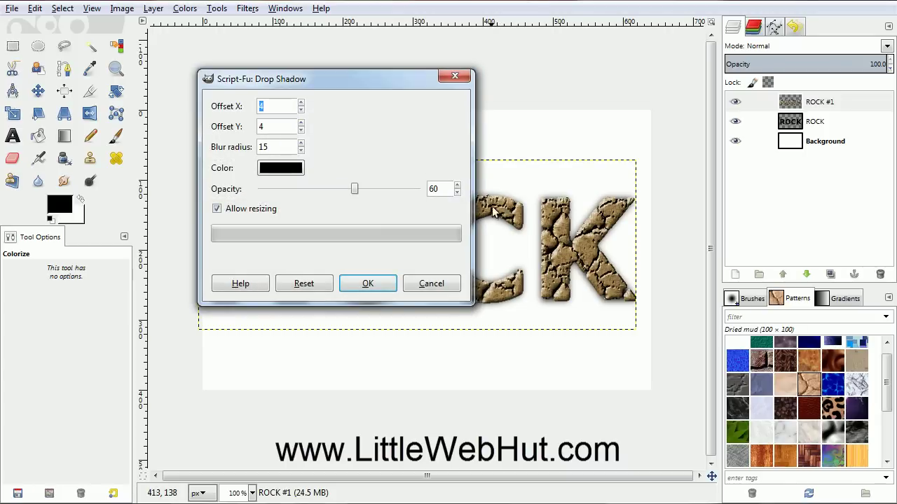
drag(354, 189, 419, 189)
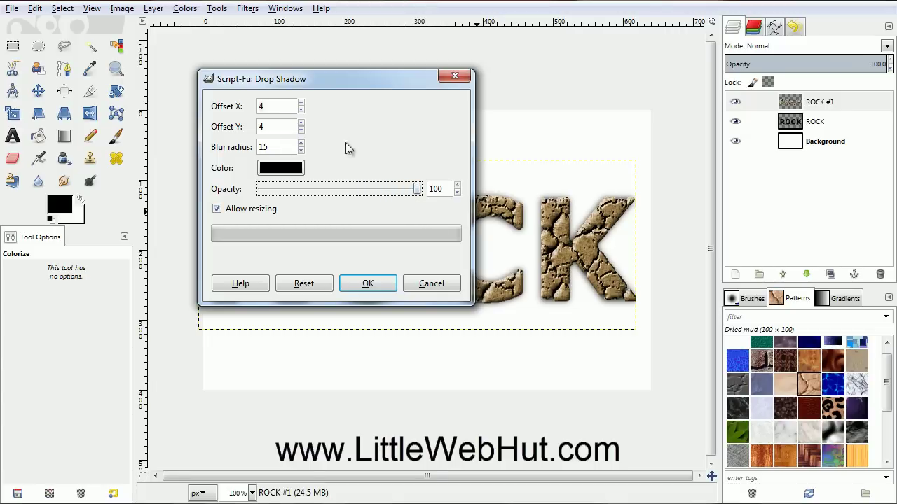
drag(275, 126, 253, 145)
text(0)
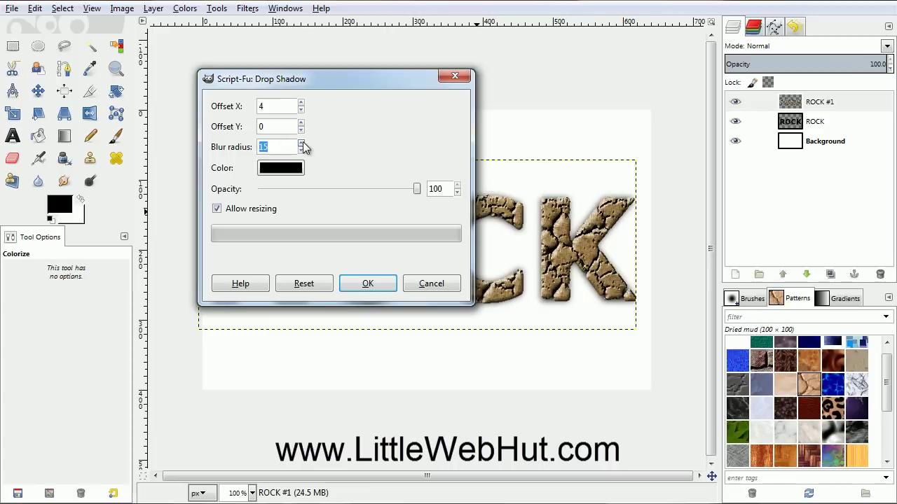
text(3)
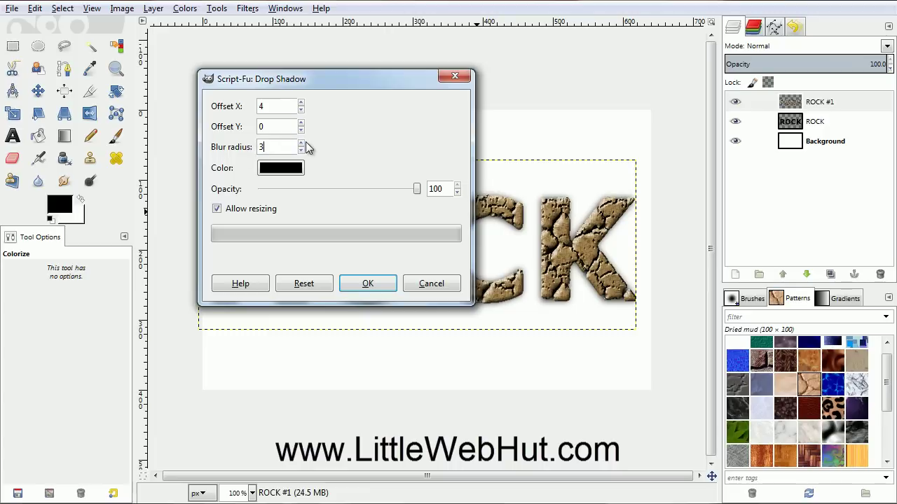
click(371, 286)
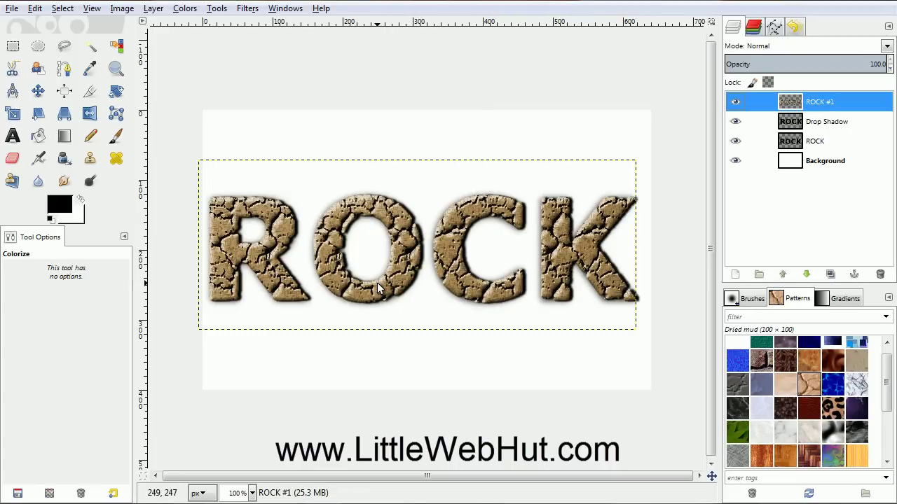
click(770, 162)
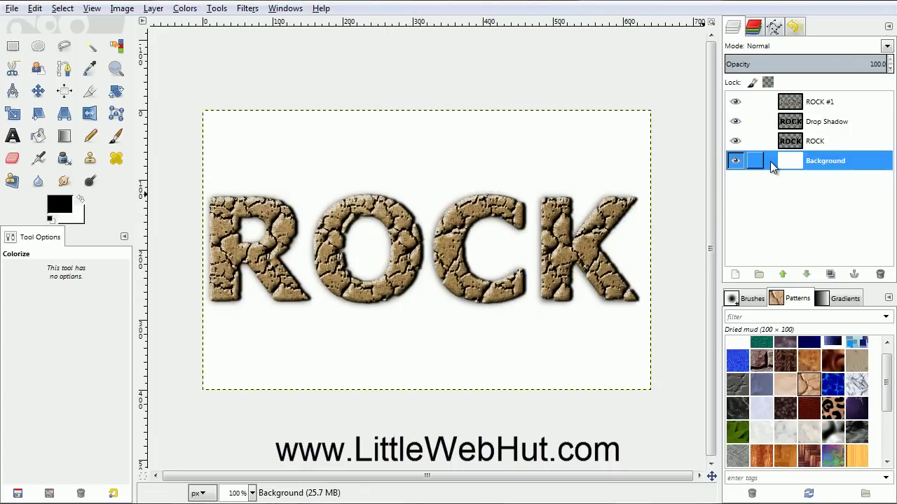